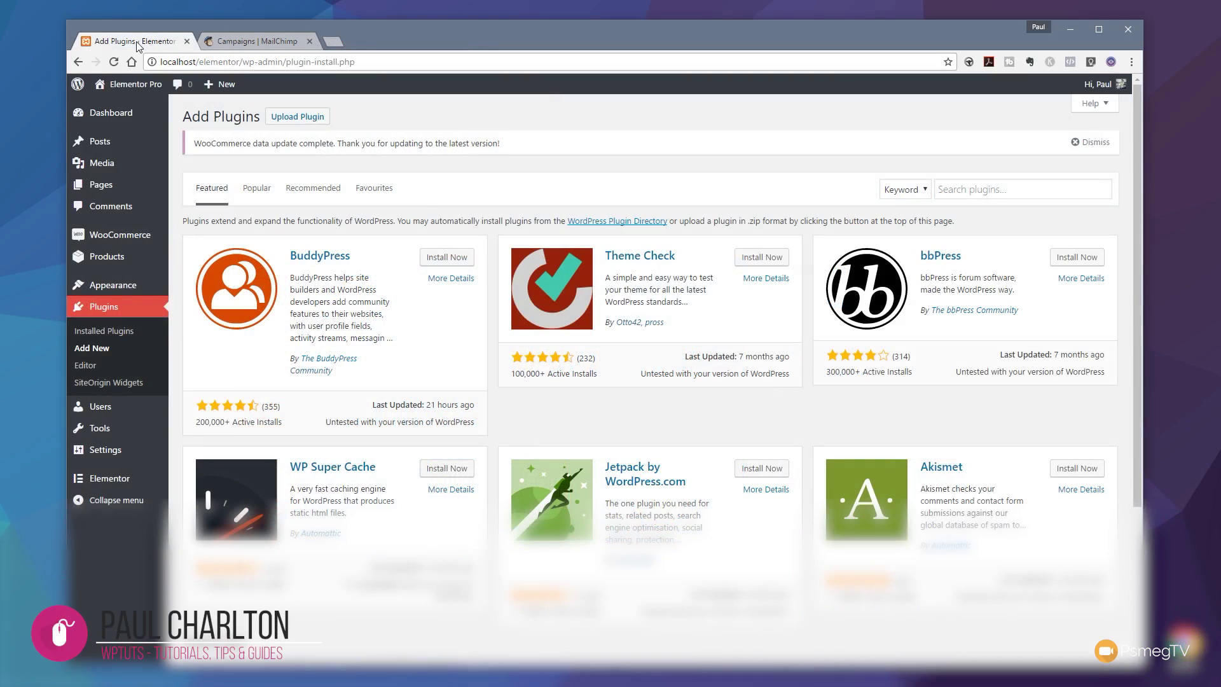
- Find the MB ImageChimp RSS Feed Enhancer plugin, then install and activate it
click(977, 191)
text(MB ImageChimp RSS Feed Enhancer)
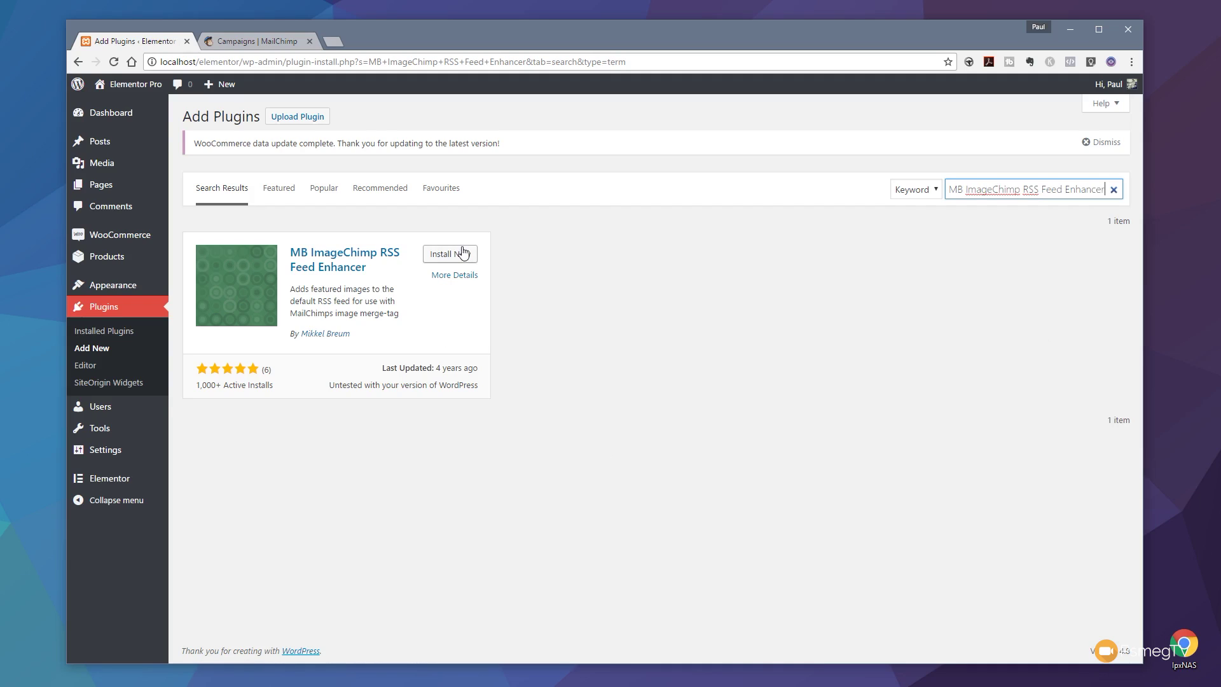
click(462, 255)
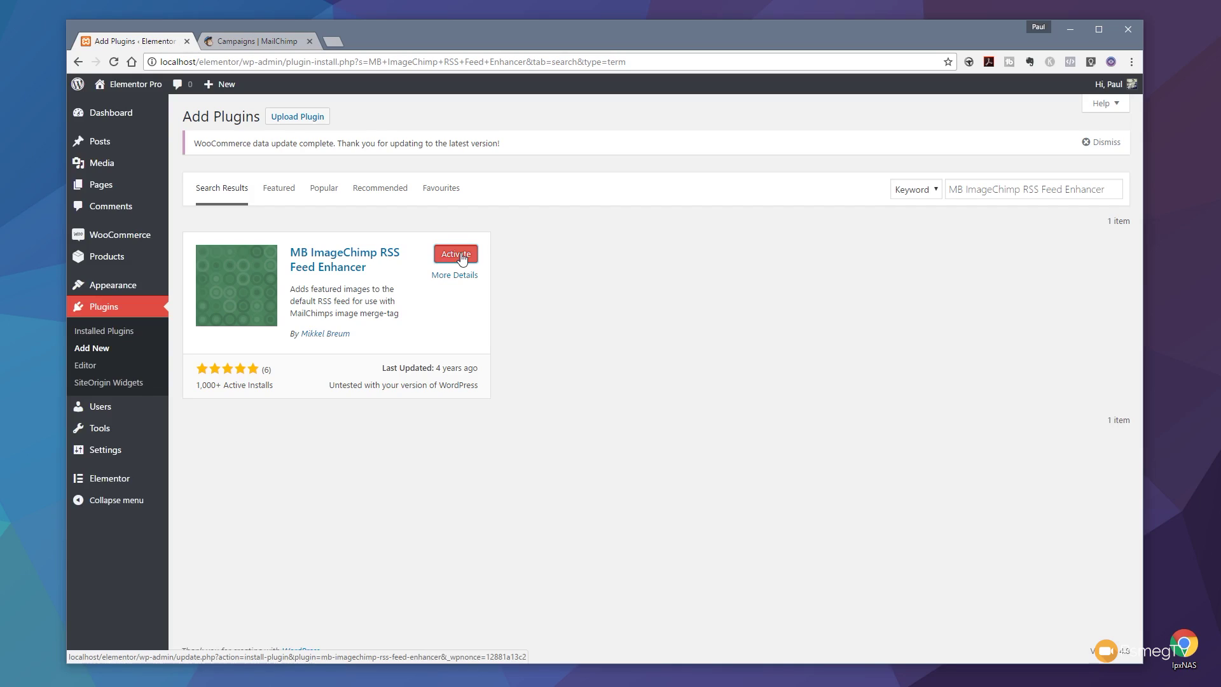
click(460, 254)
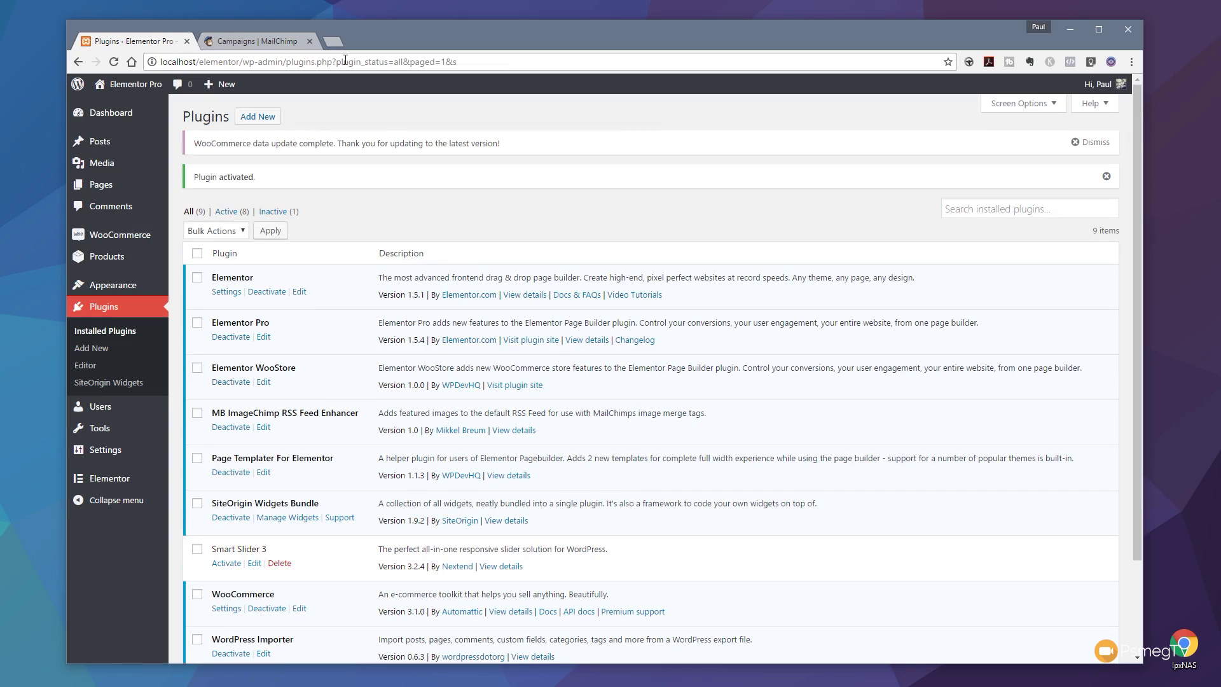
- Open the site's RSS feed at localhost/elementor/feed in a new browser tab and dismiss the translation offer
drag(243, 63, 143, 64)
key(ctrl+c)
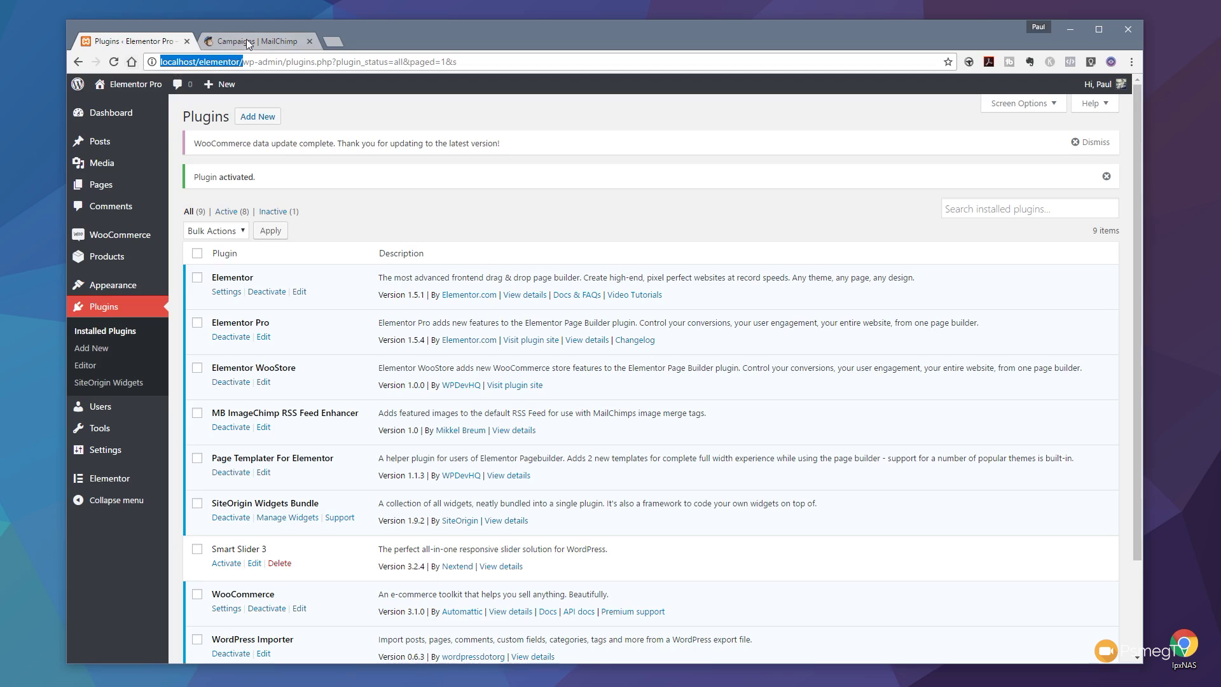
click(333, 41)
key(ctrl+v)
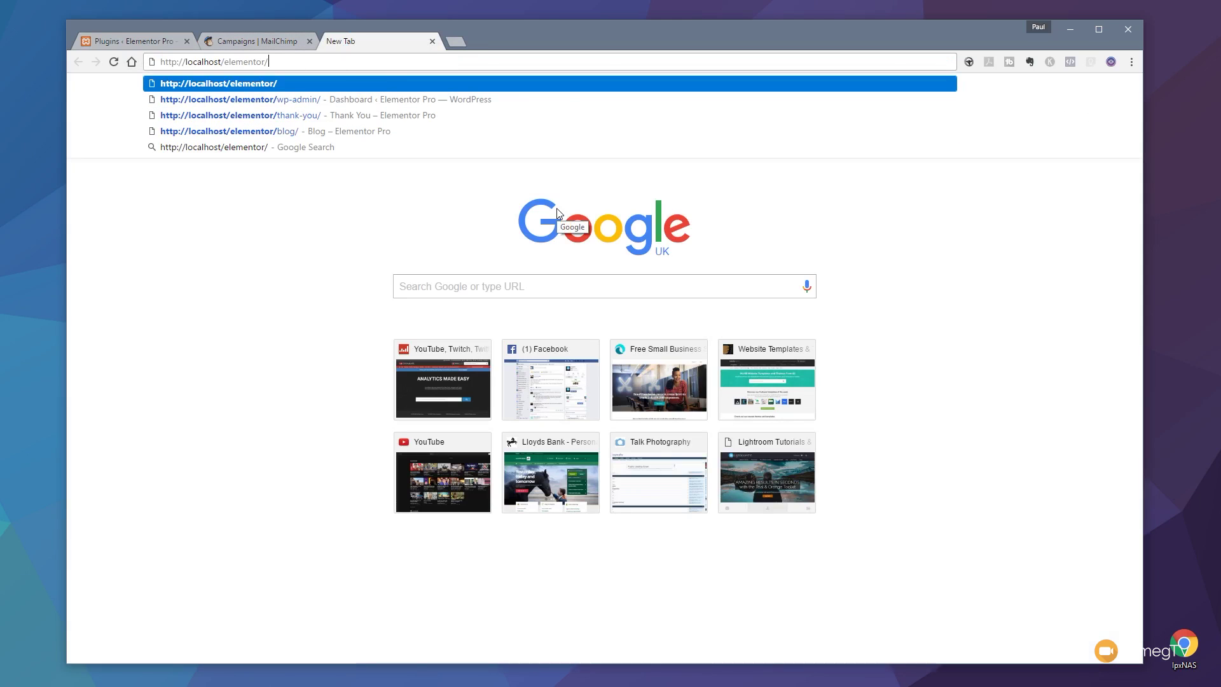
text(feed)
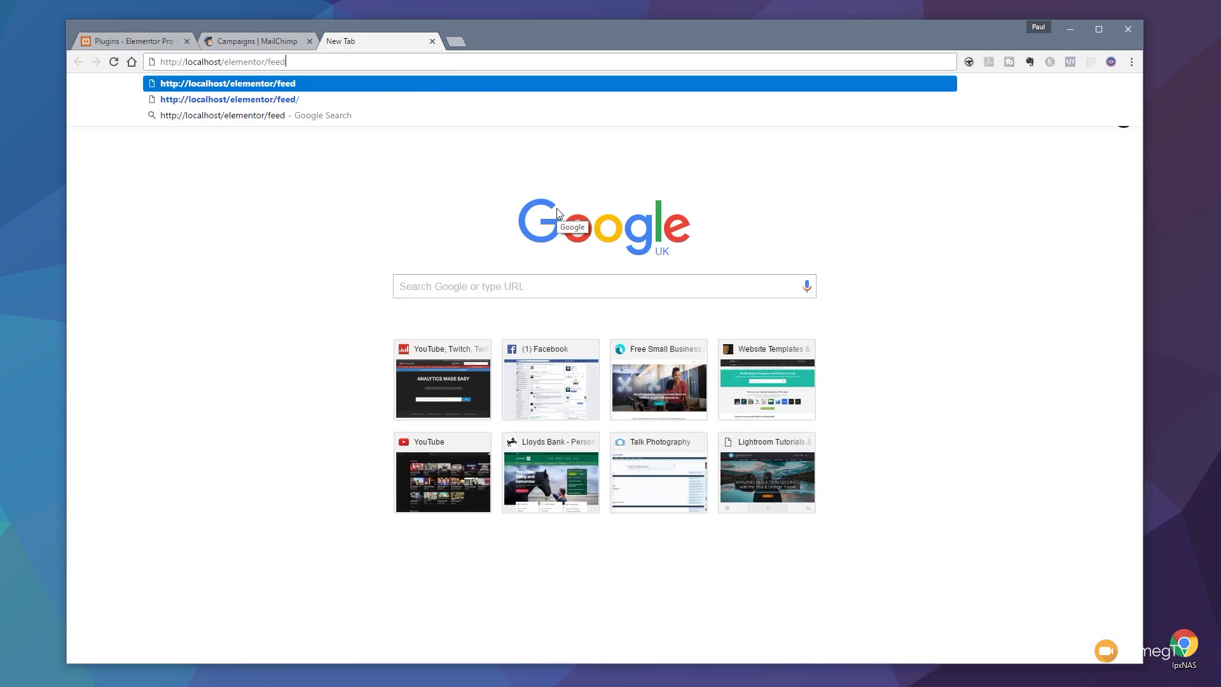
key(Return)
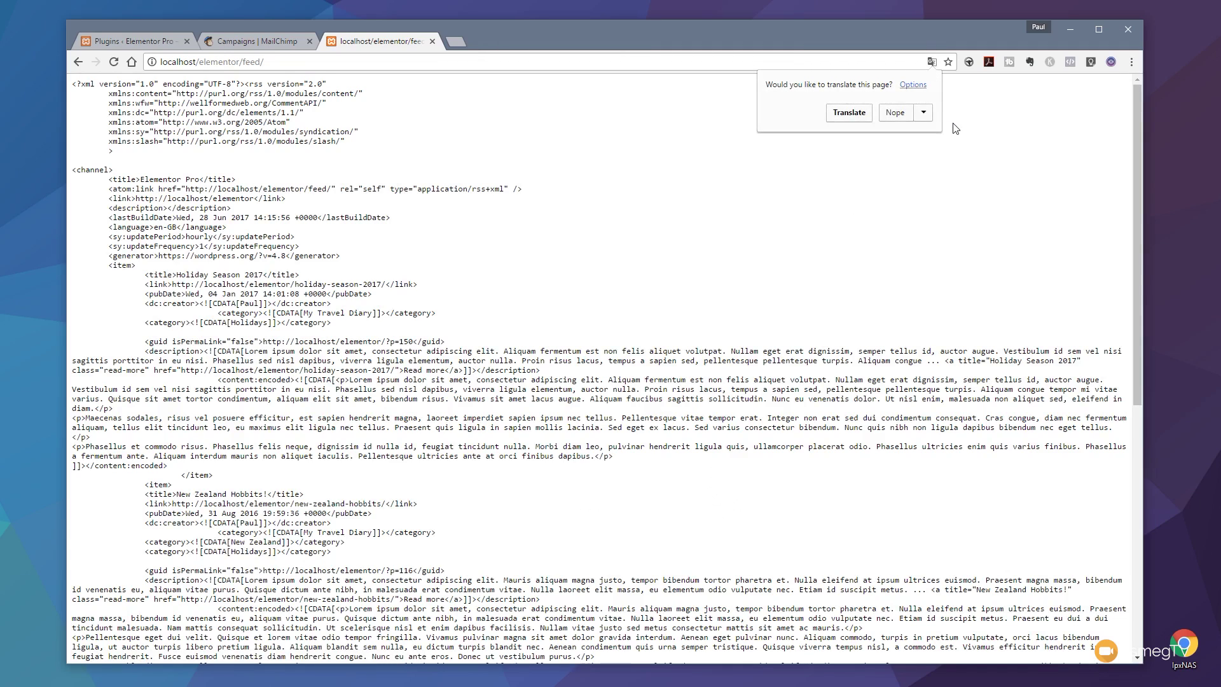
click(943, 143)
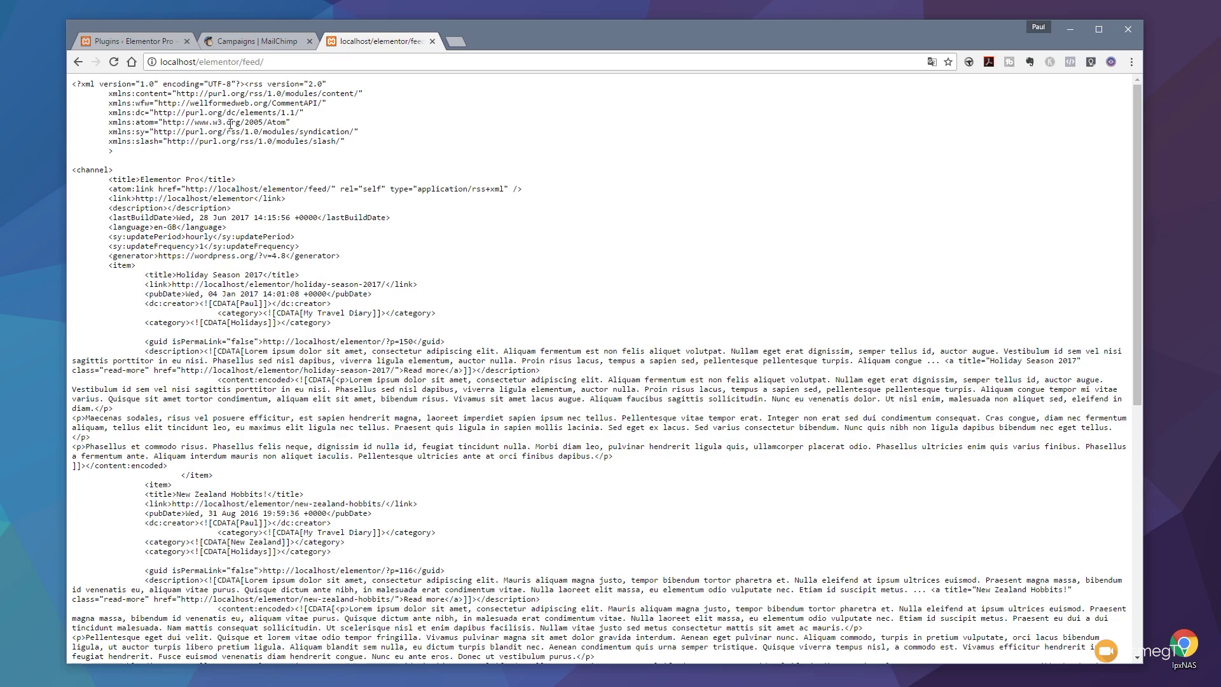
drag(267, 61, 158, 67)
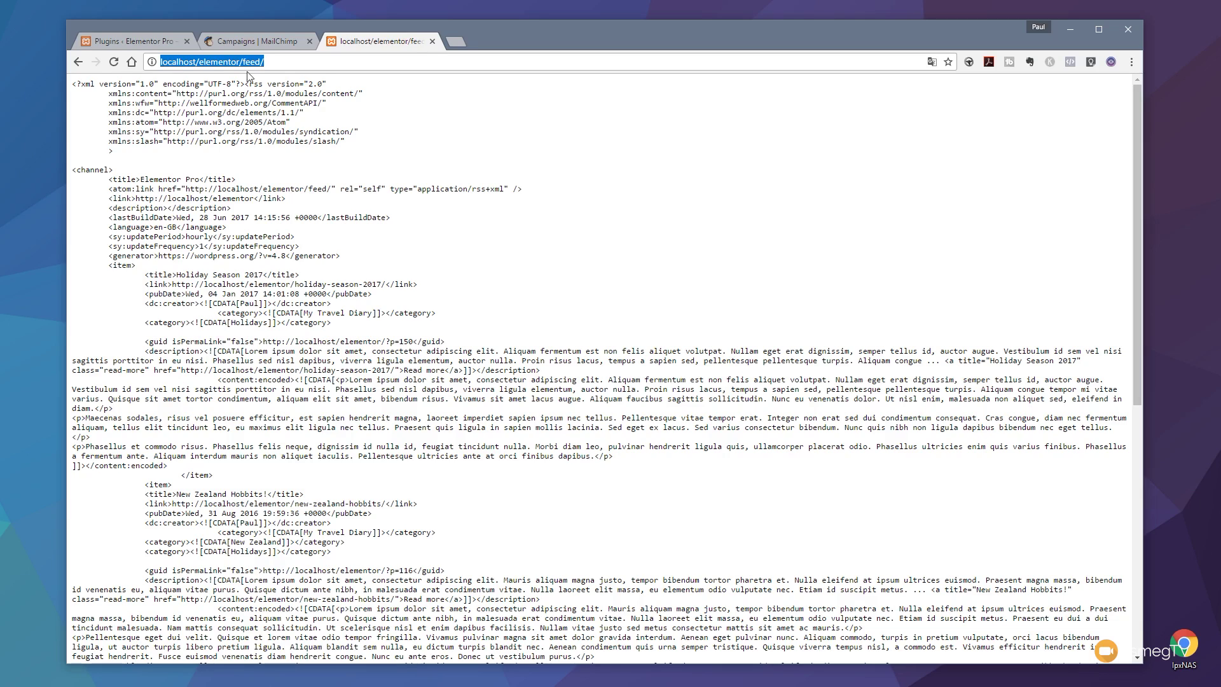
- Switch to MailChimp and start a new Share blog updates campaign from the Connect with your contacts group
click(257, 41)
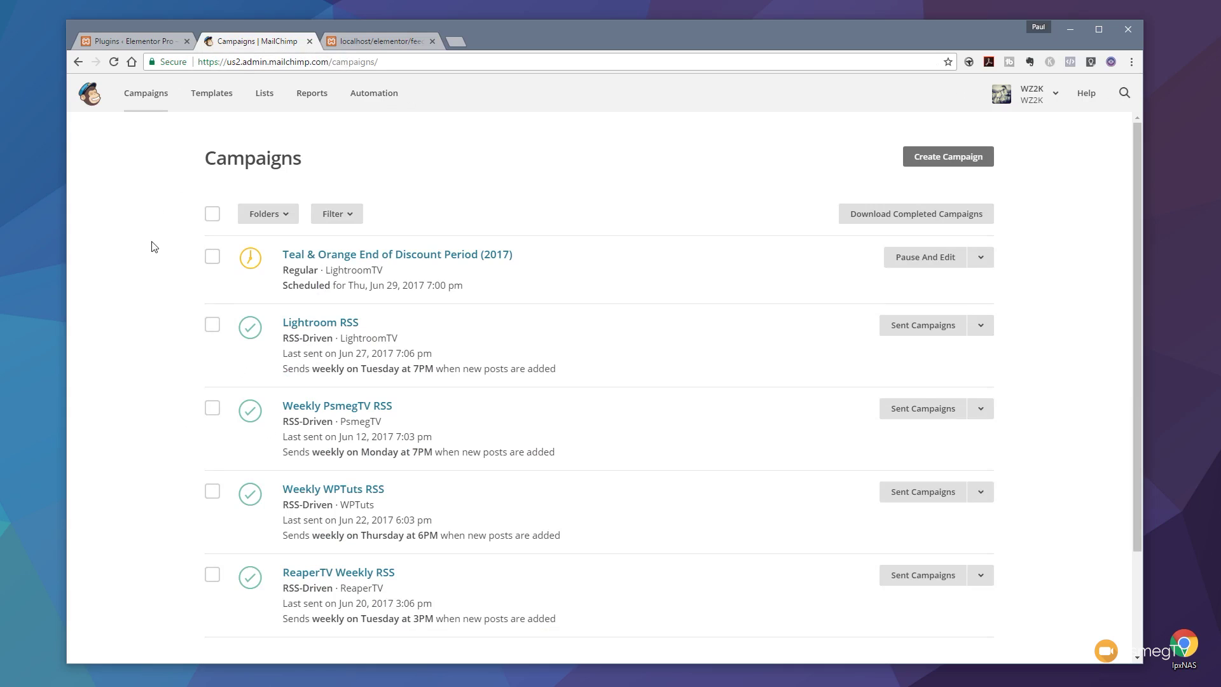
click(948, 159)
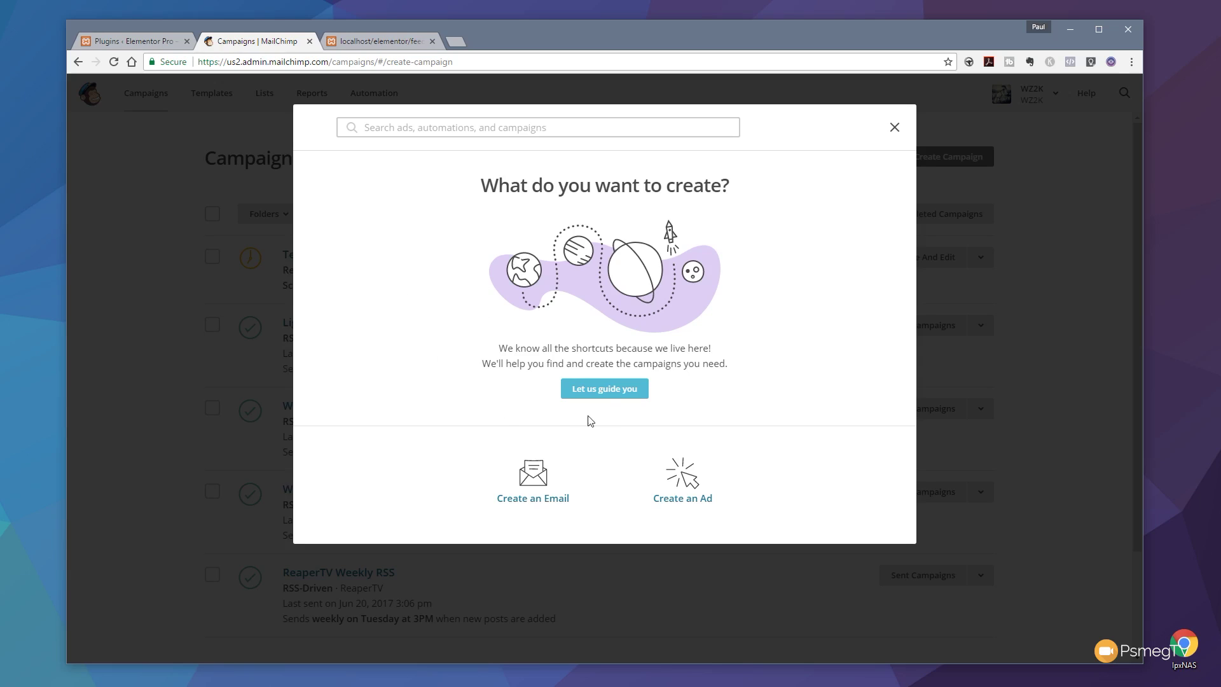
click(623, 399)
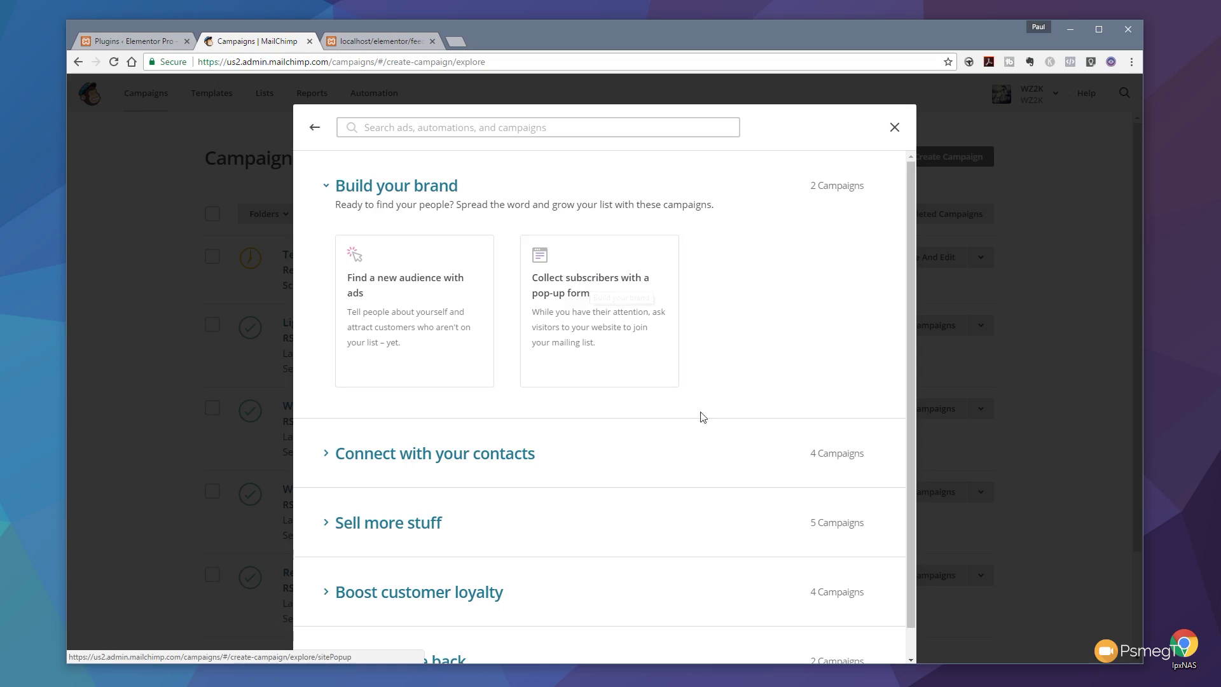
scroll(761, 417, down, 1)
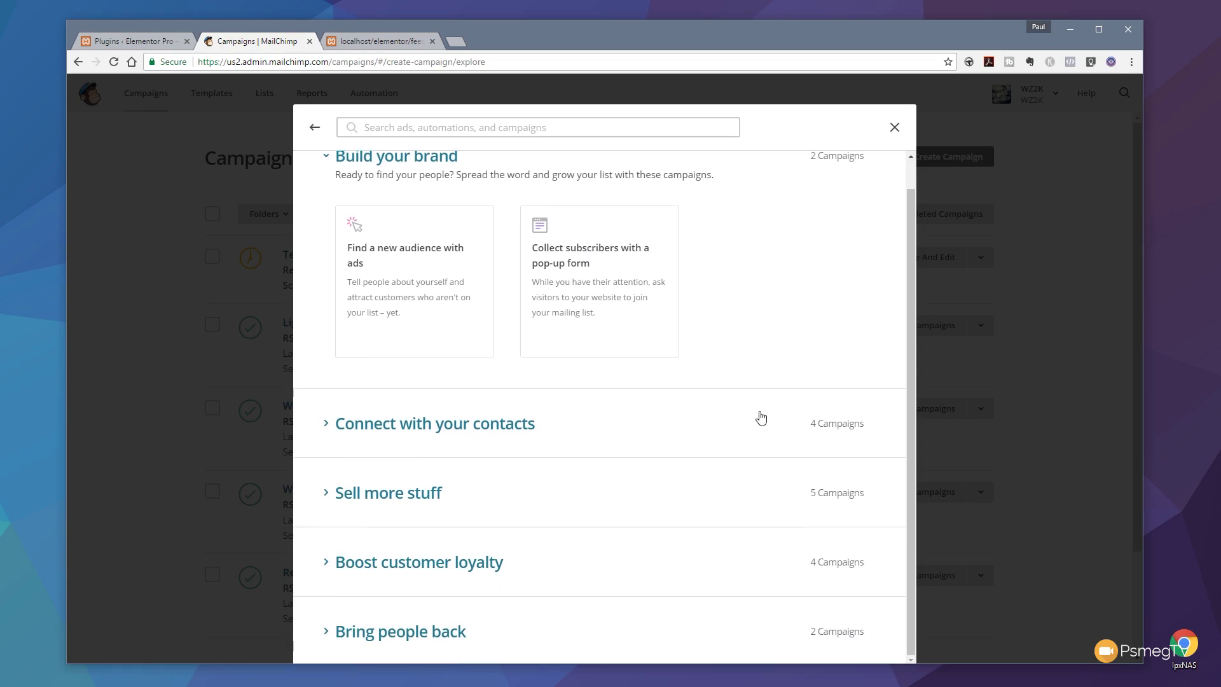
click(439, 426)
scroll(674, 421, down, 5)
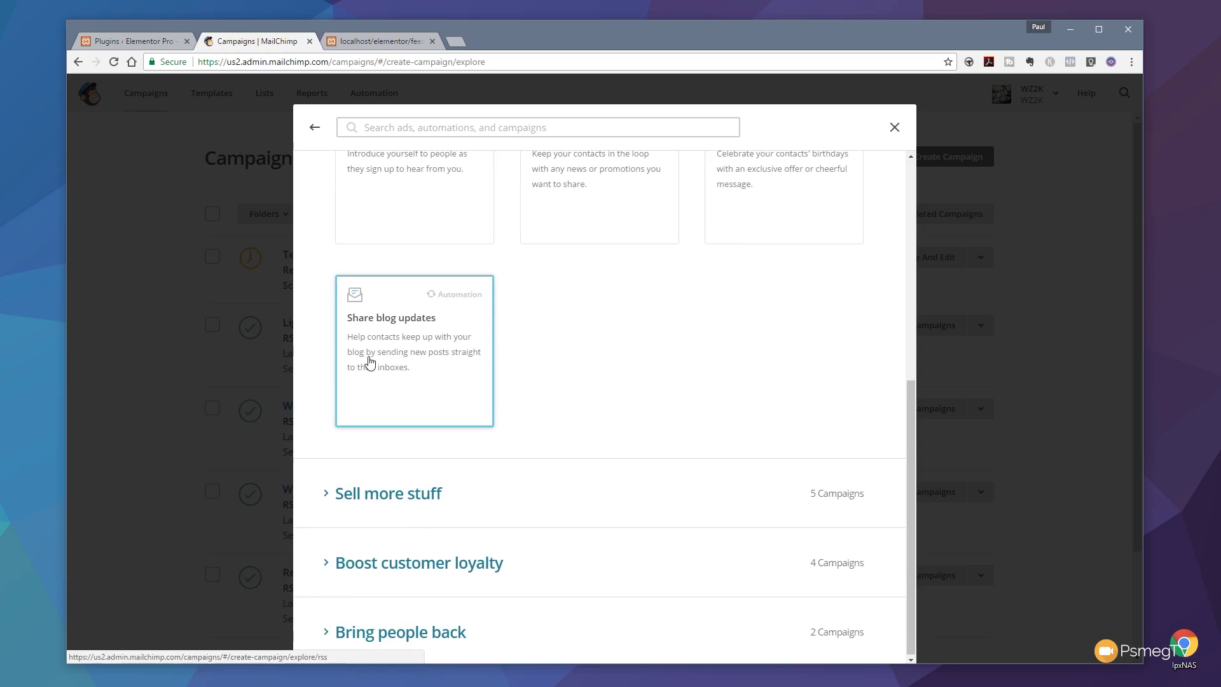
click(370, 362)
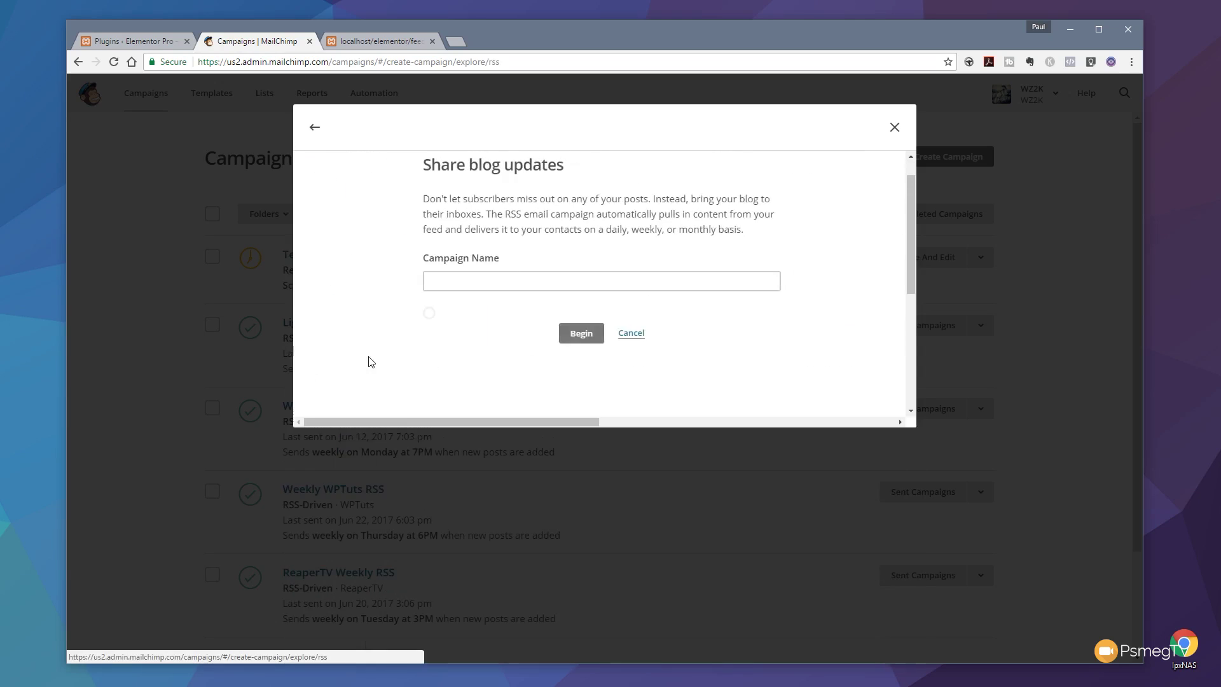
- Name the campaign Sample RSS Feed, select the WZ2K list, and begin building it
click(484, 303)
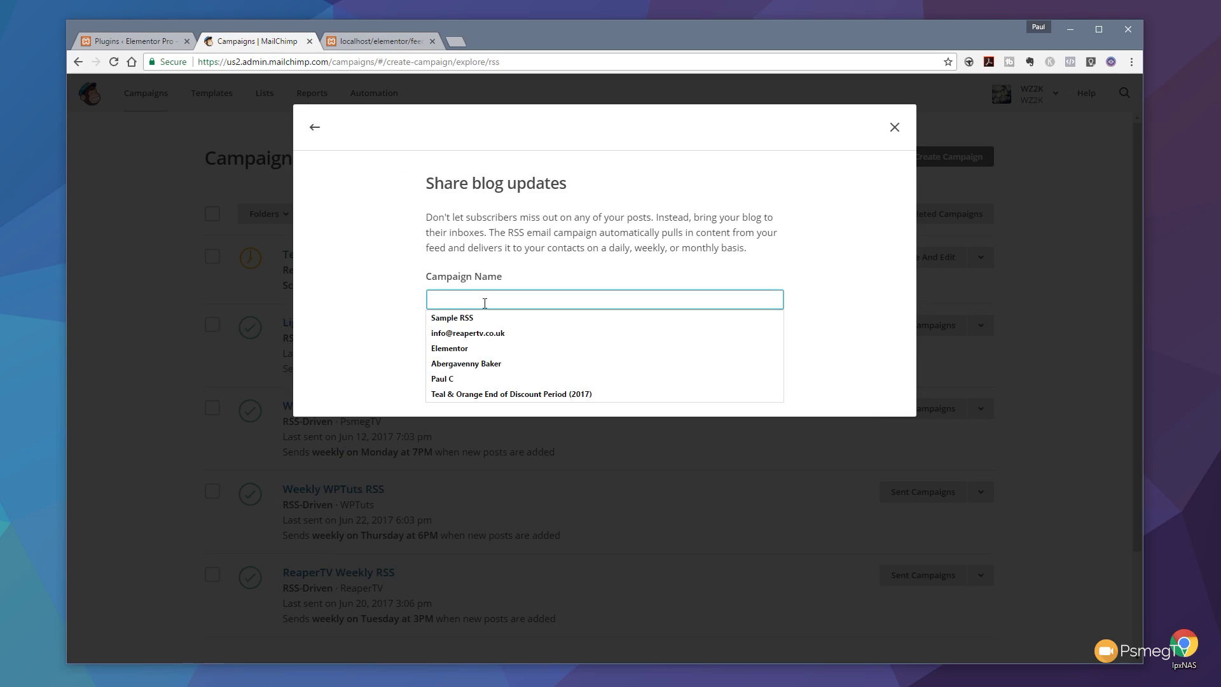
click(479, 318)
text(Feed)
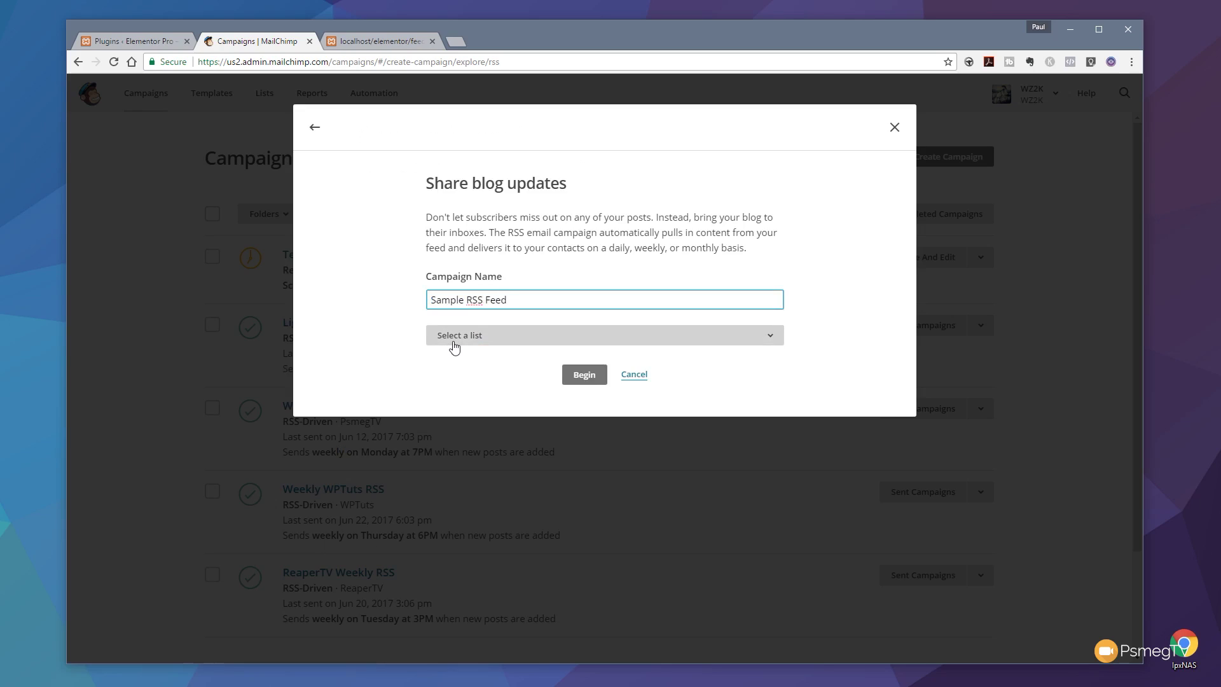
click(453, 348)
click(455, 515)
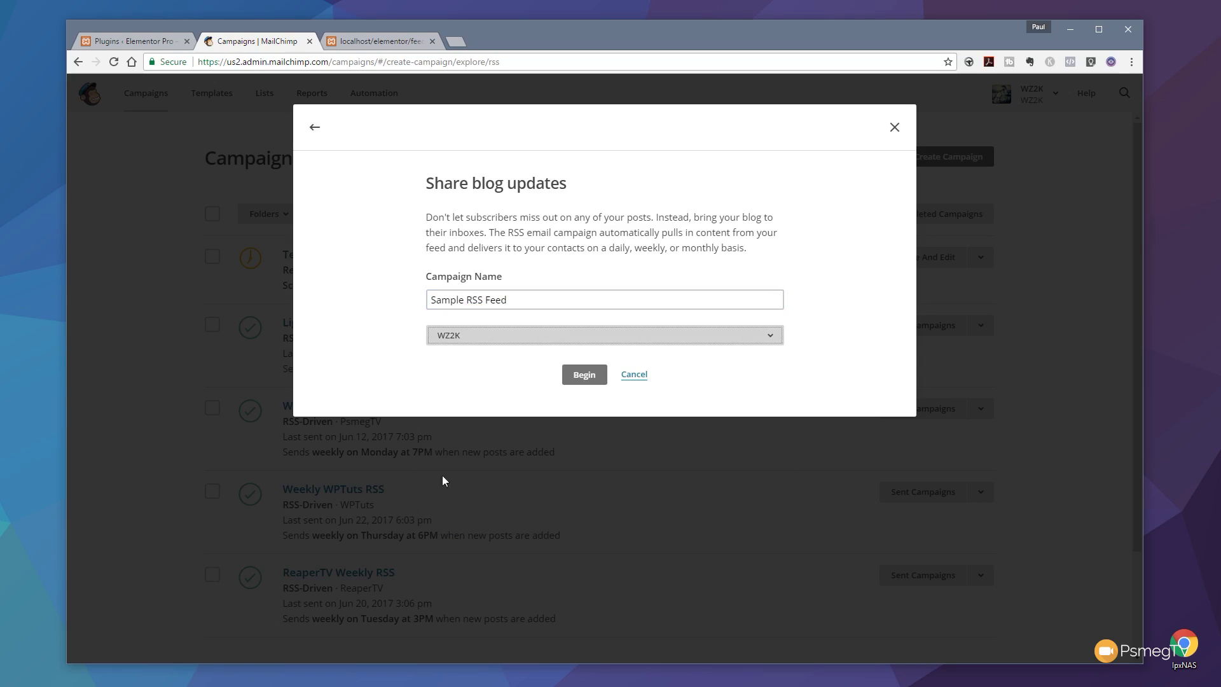
click(586, 376)
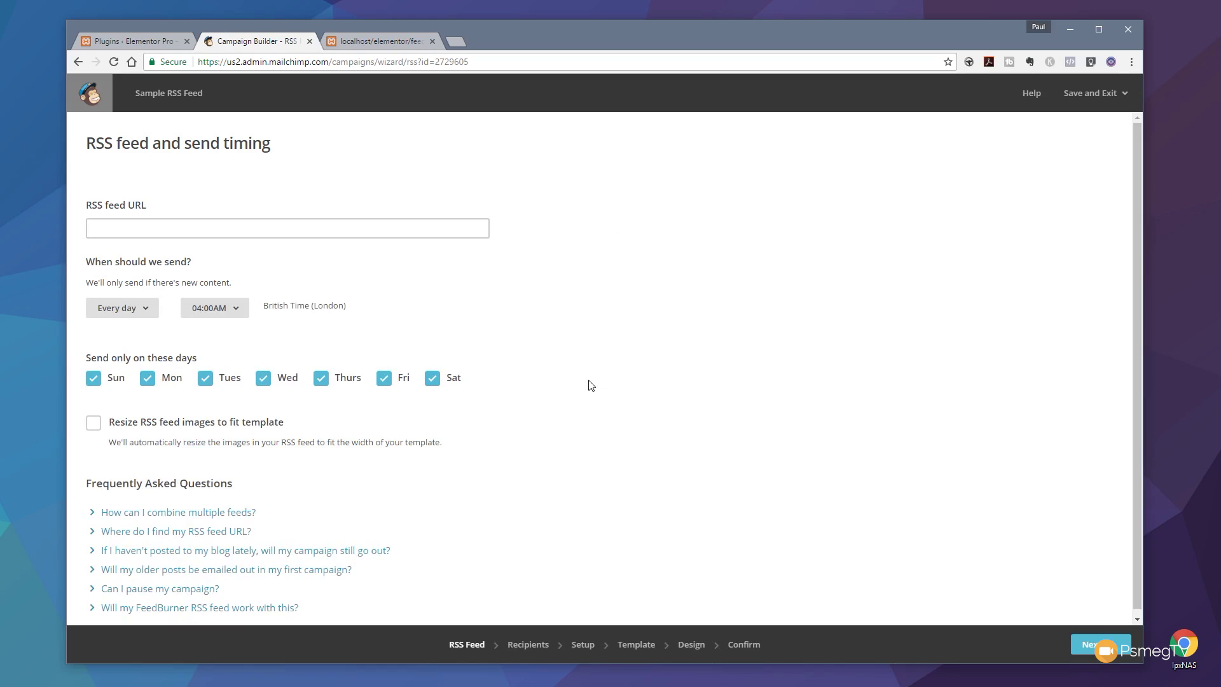
click(175, 230)
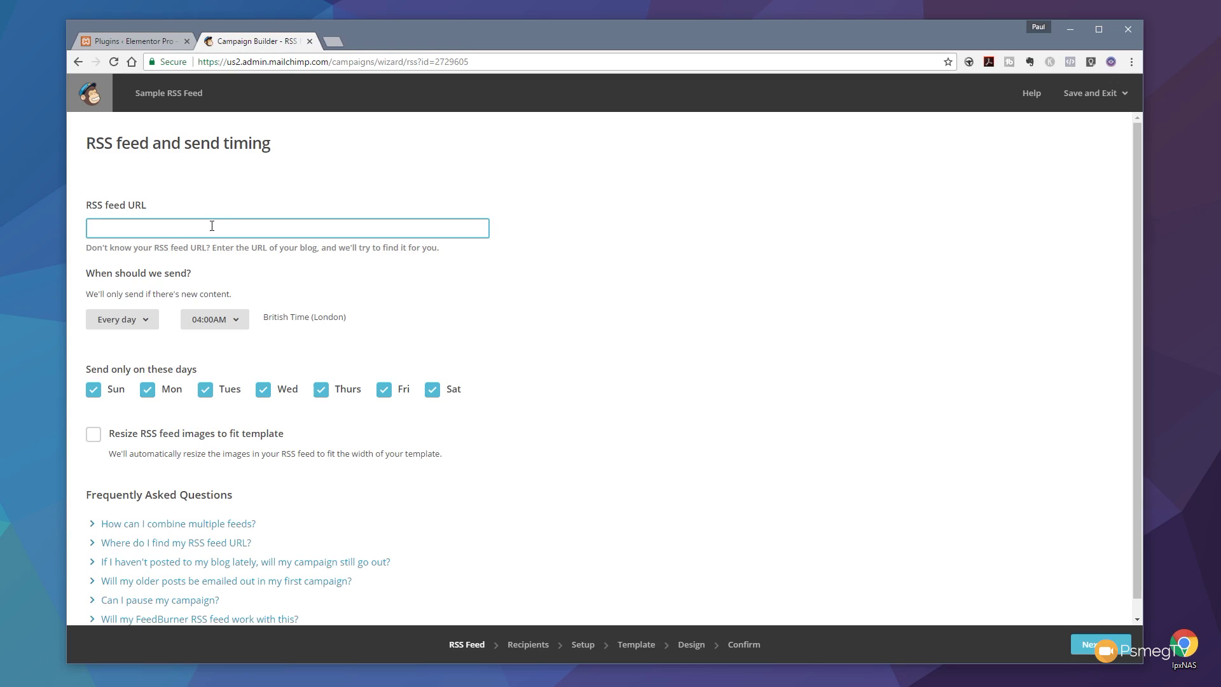
text(http://wptuts.co.uk/feed/)
click(463, 285)
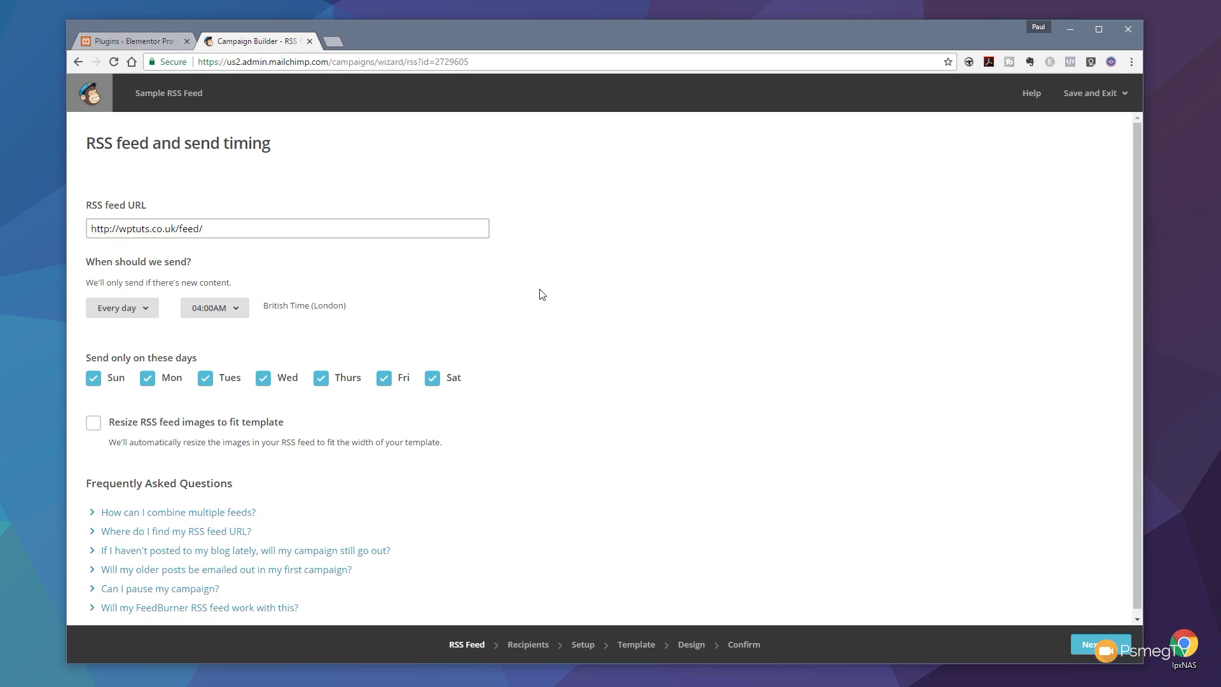
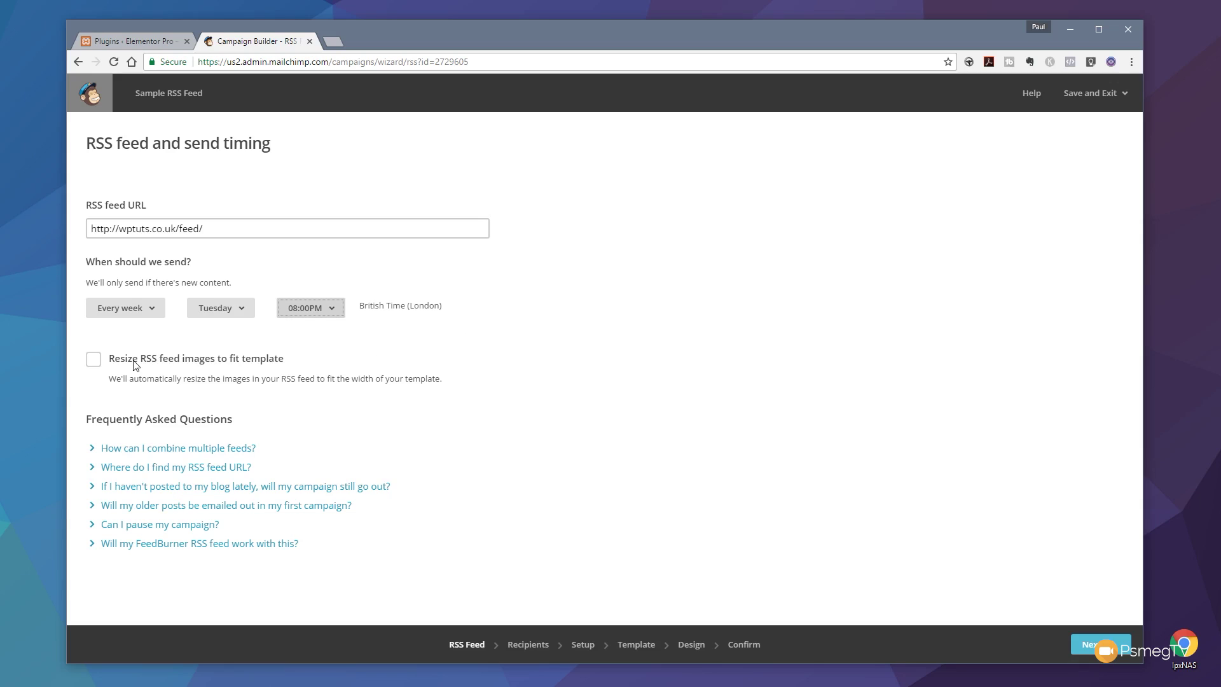
click(94, 358)
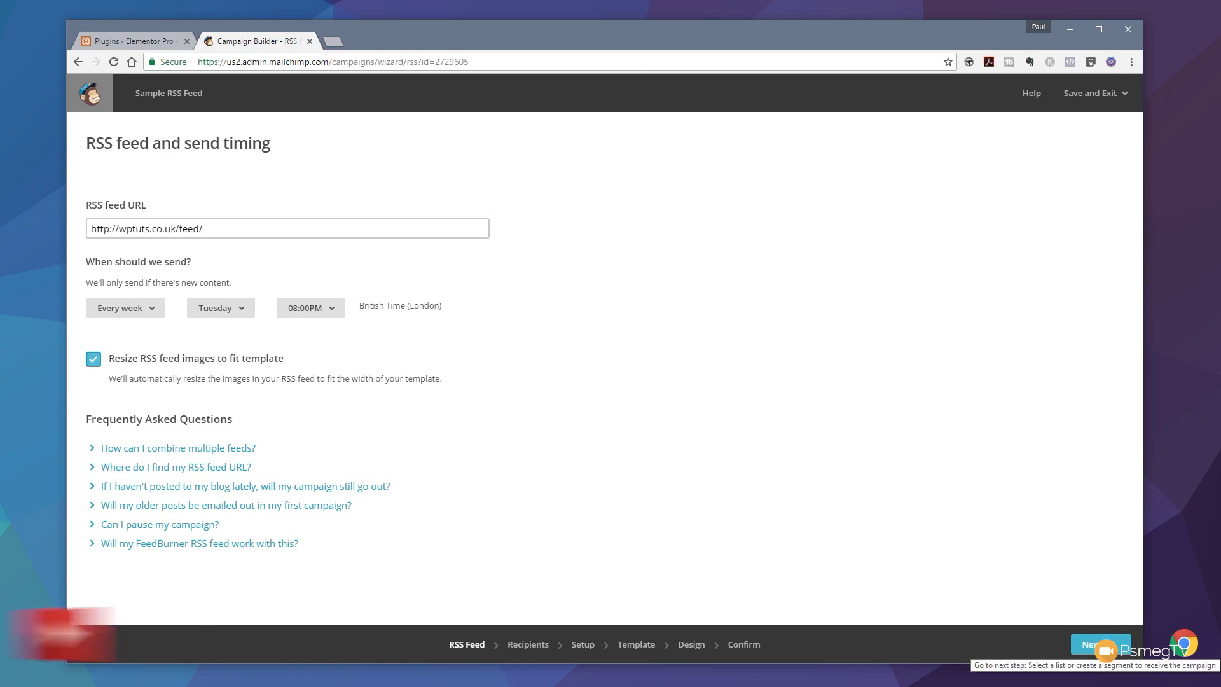
click(1099, 644)
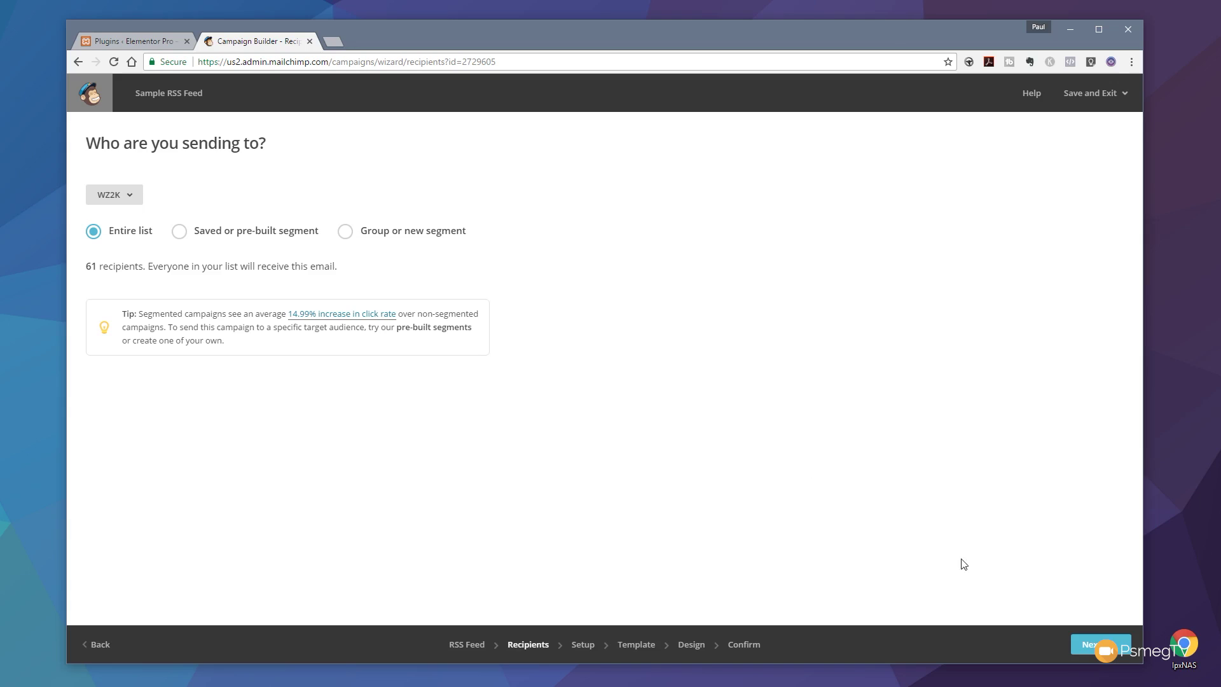
- Keep the entire list as recipients and set the campaign's From name to WP Tuts, continuing to the template selection
click(1093, 644)
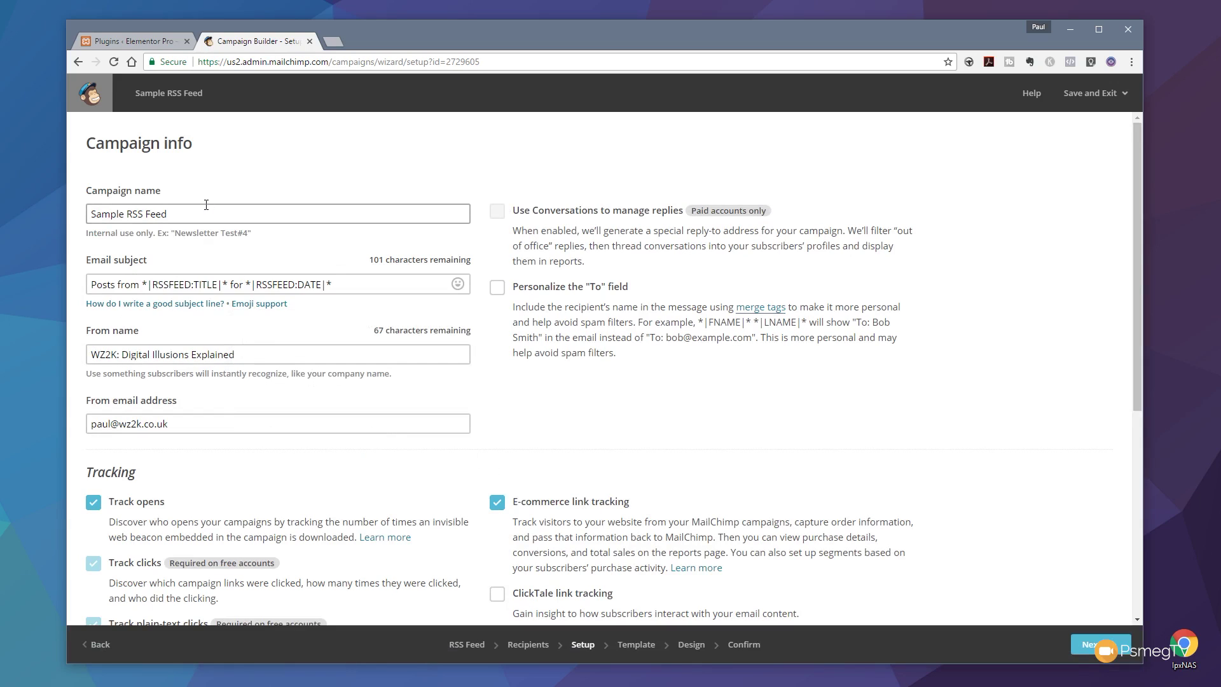
scroll(643, 410, down, 3)
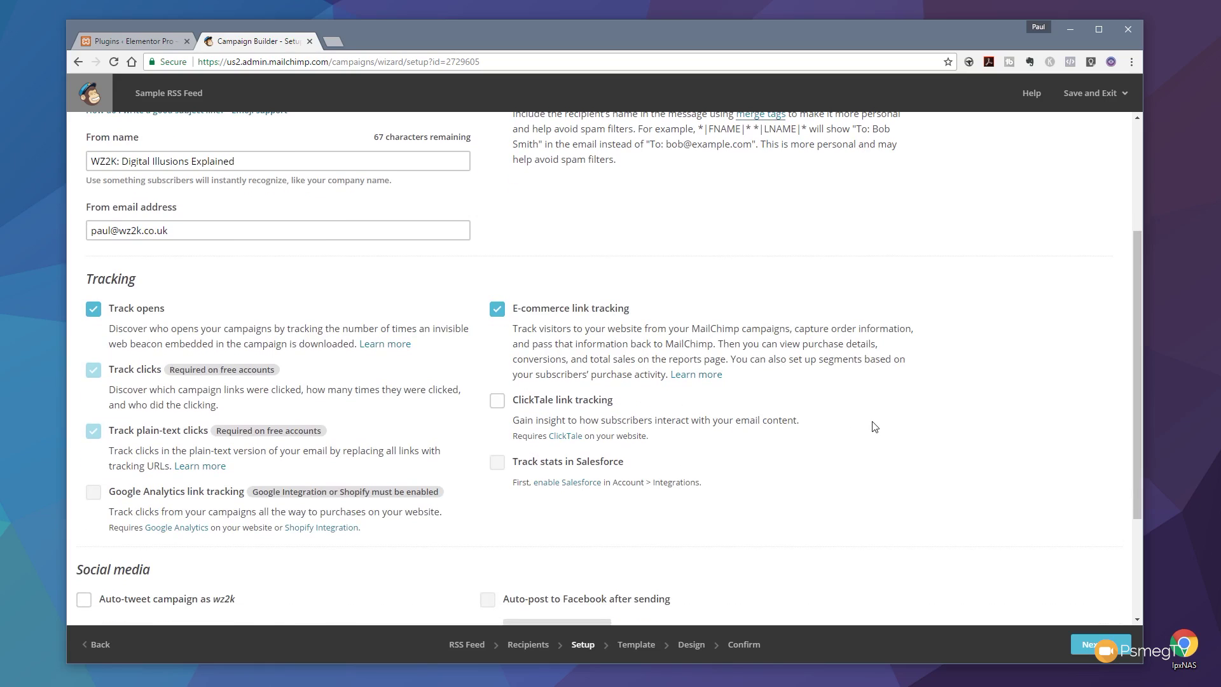
scroll(875, 426, up, 3)
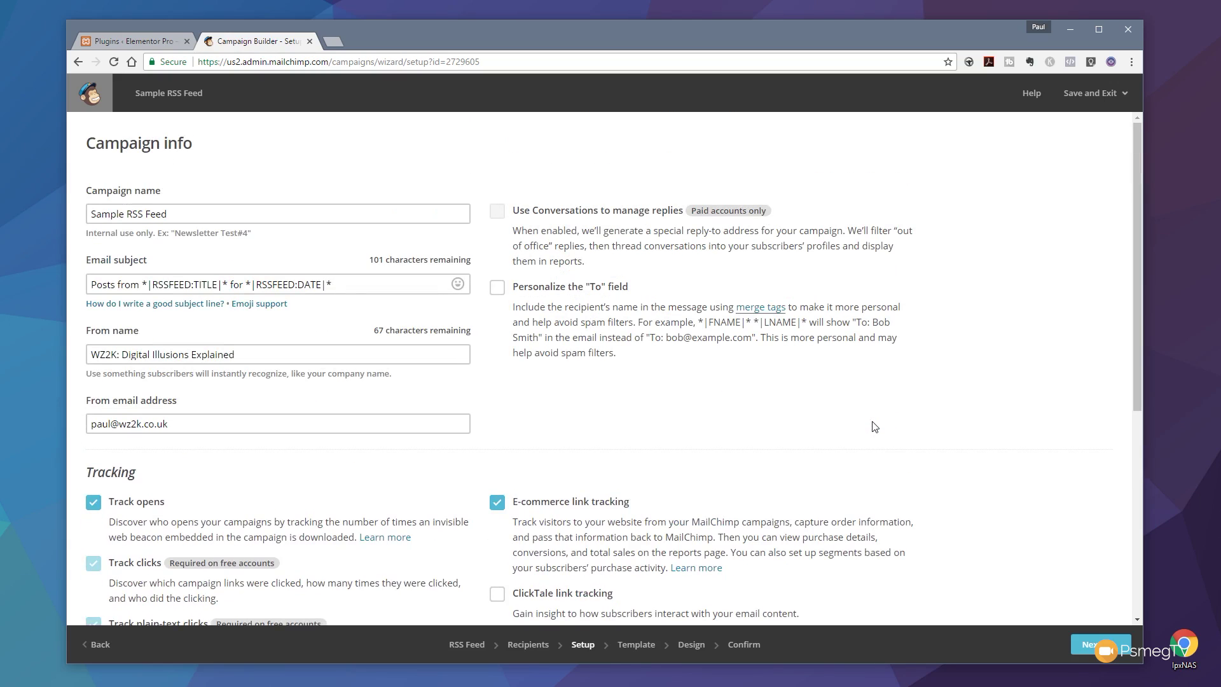
click(390, 287)
drag(377, 287, 88, 293)
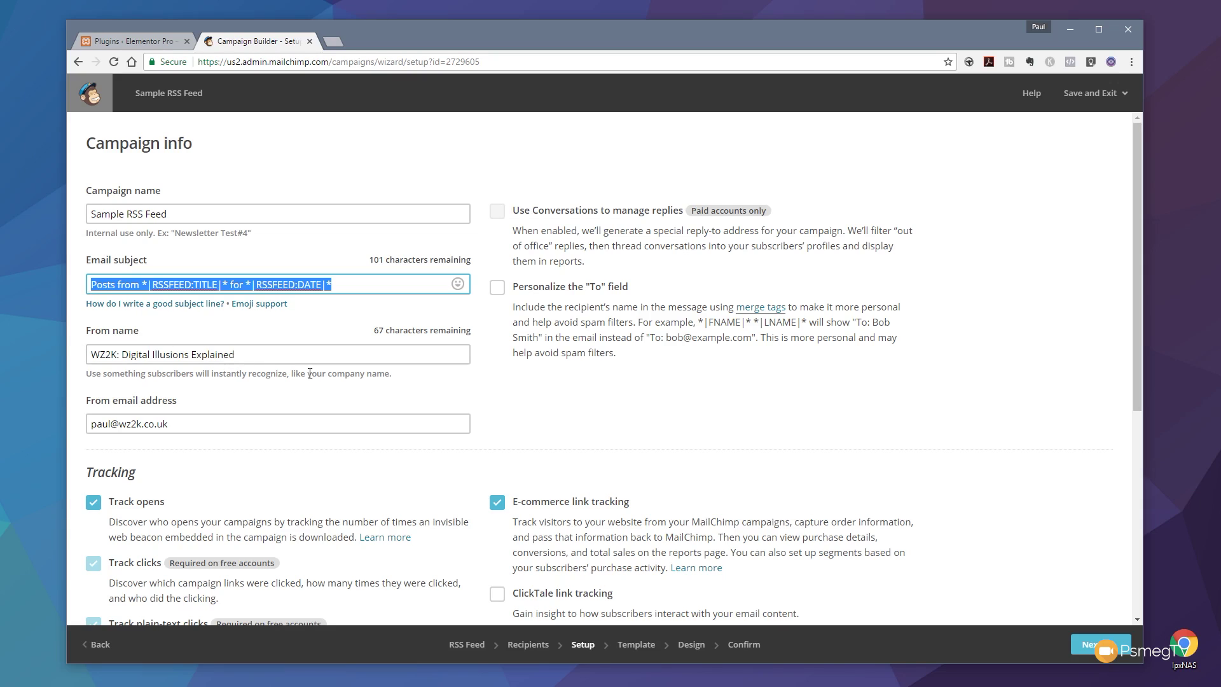
drag(275, 355, 39, 353)
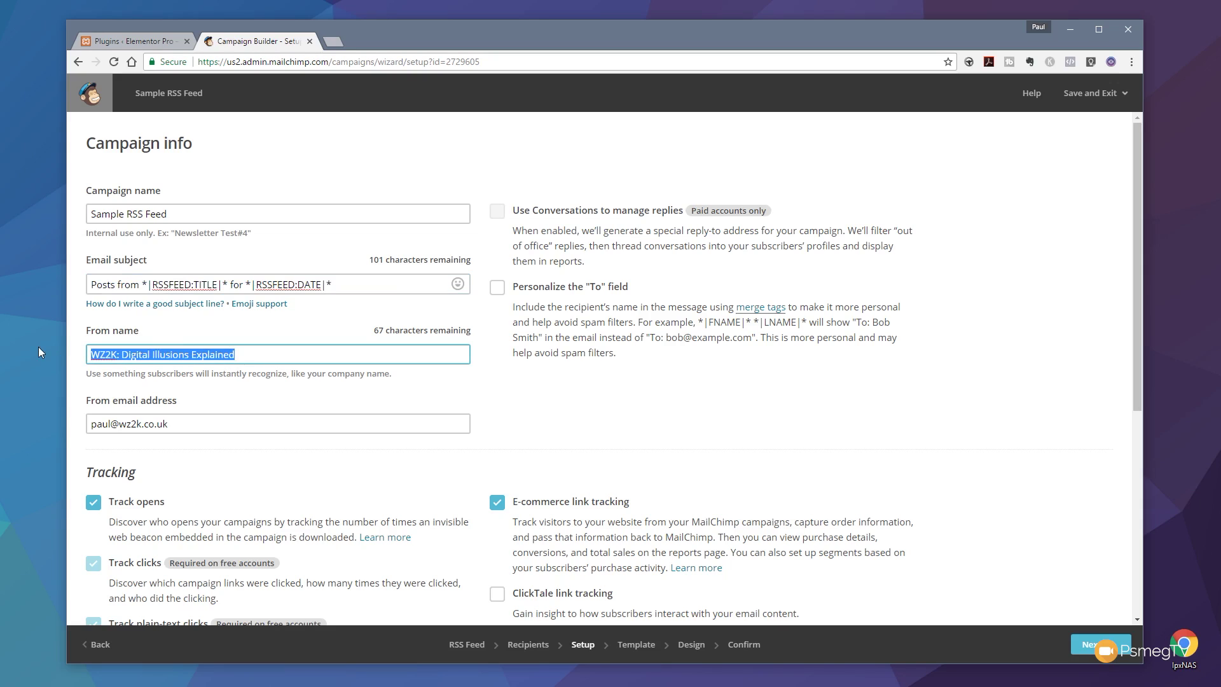
text(WP Tuts)
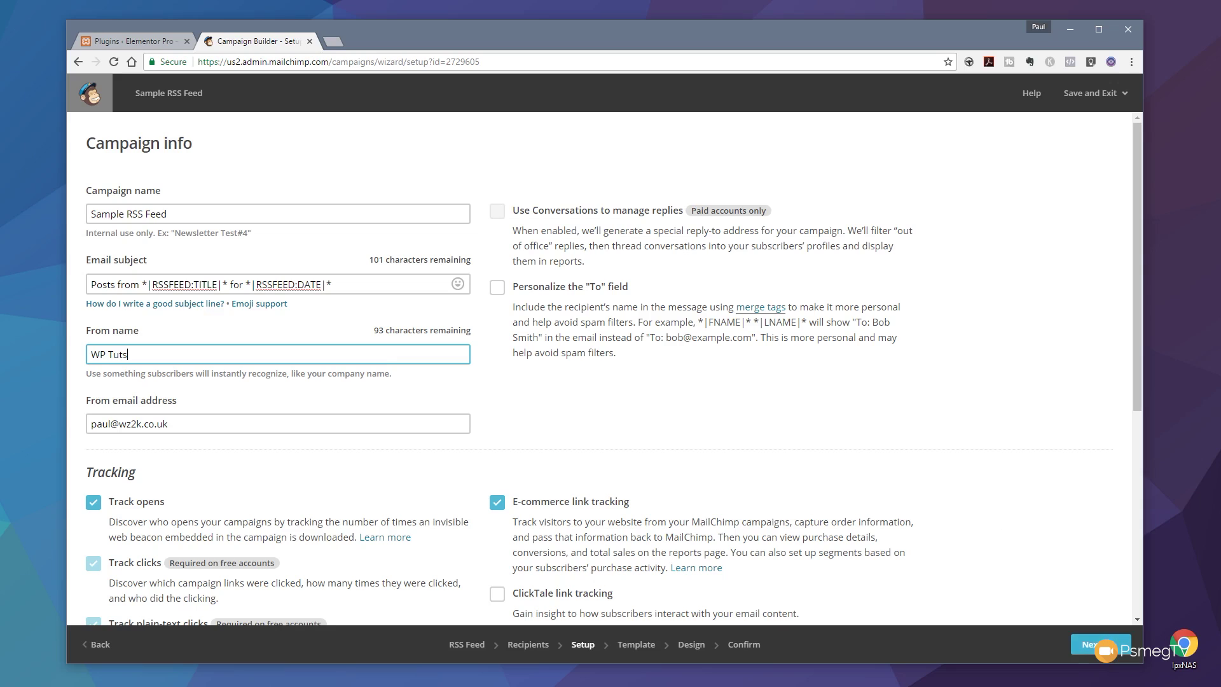
click(1089, 644)
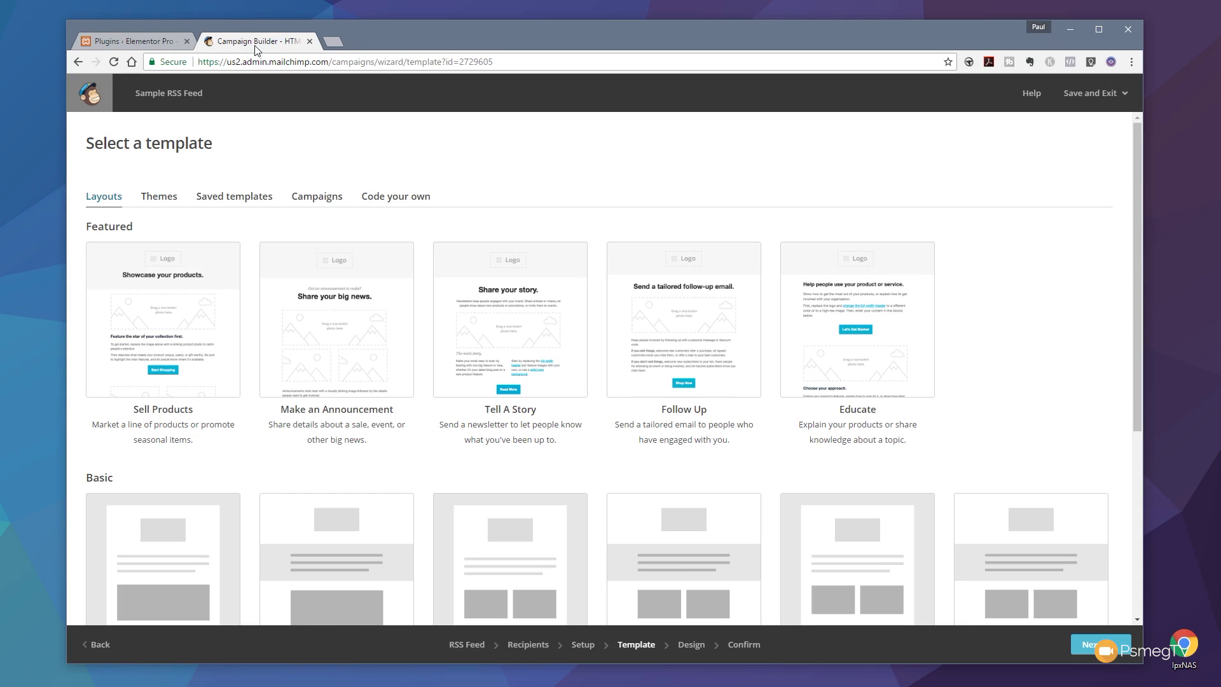
- Choose the basic 1 Column layout as the campaign's email template
scroll(987, 329, down, 4)
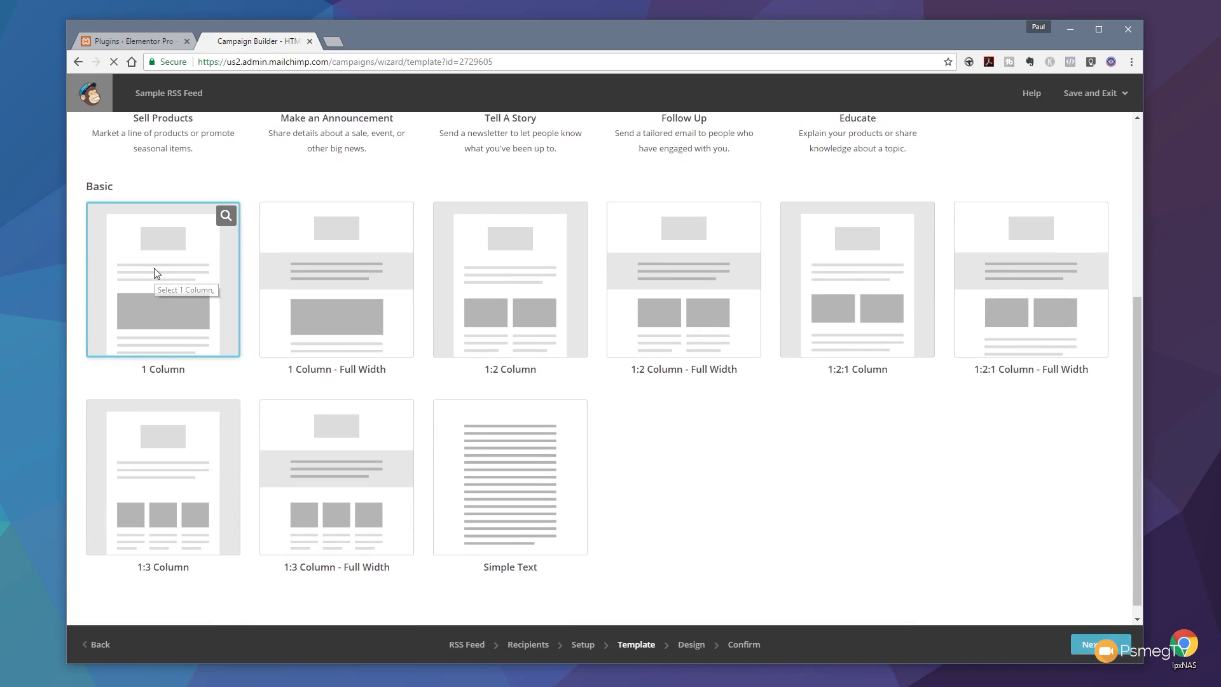
click(155, 273)
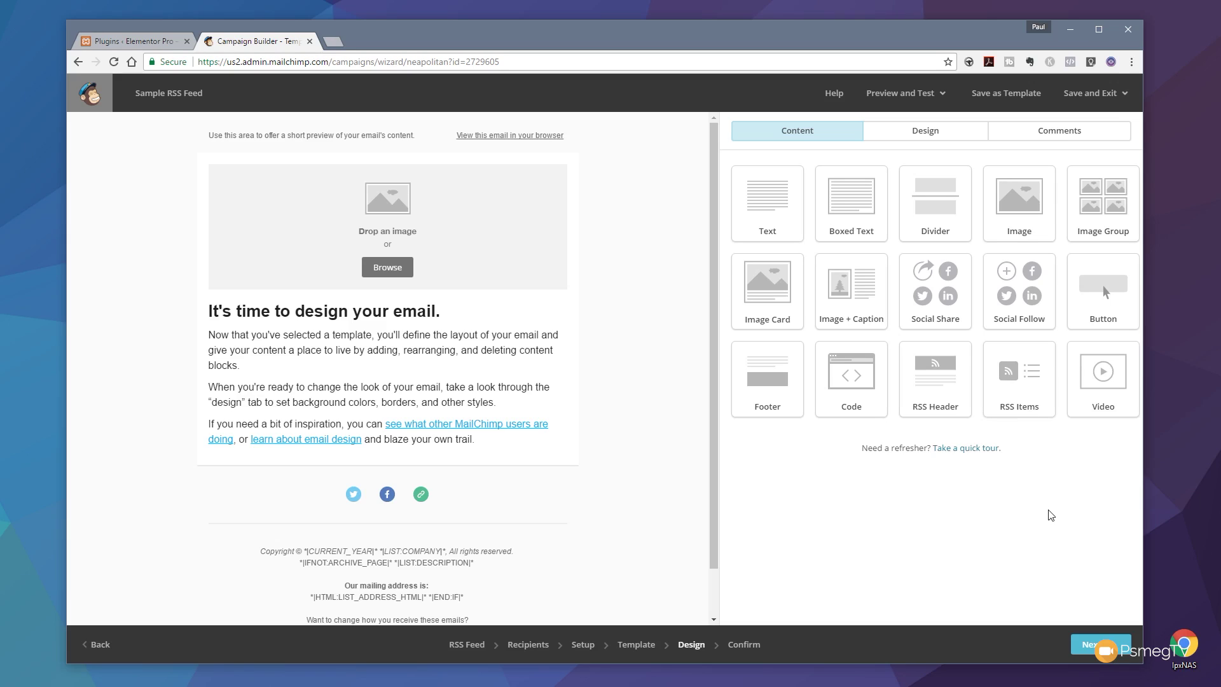
- Add an RSS Header block below the email's body text, check its style options, and reveal its markup
drag(937, 368, 378, 470)
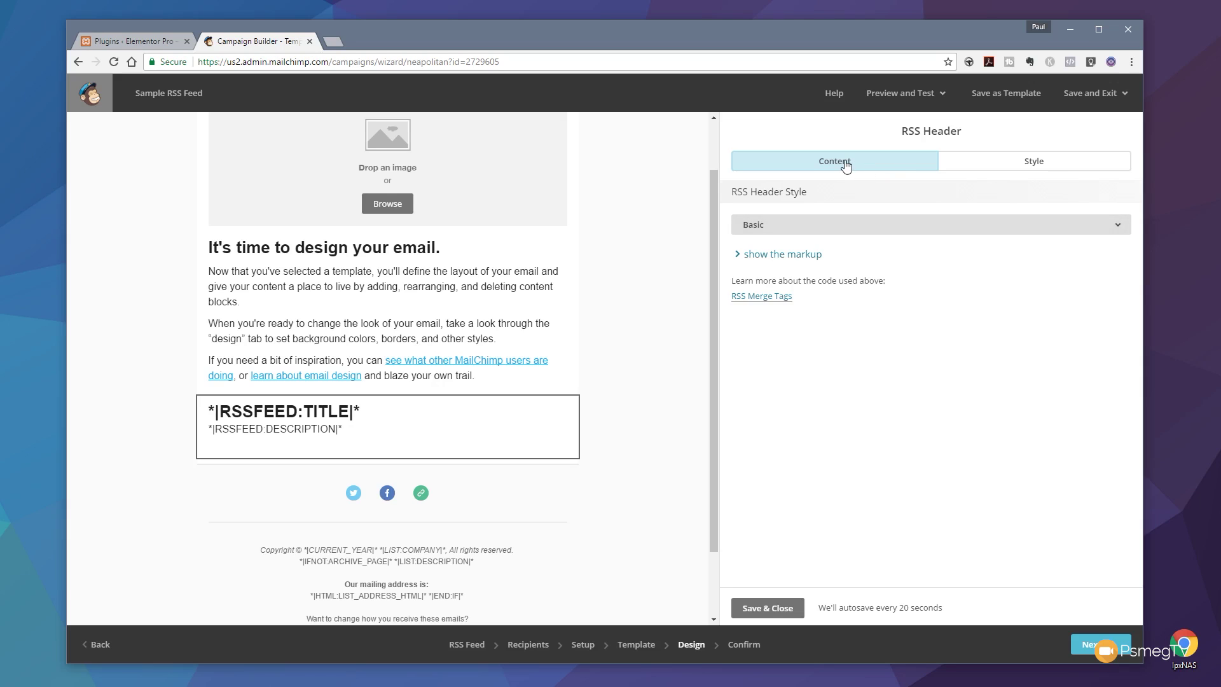
click(1030, 167)
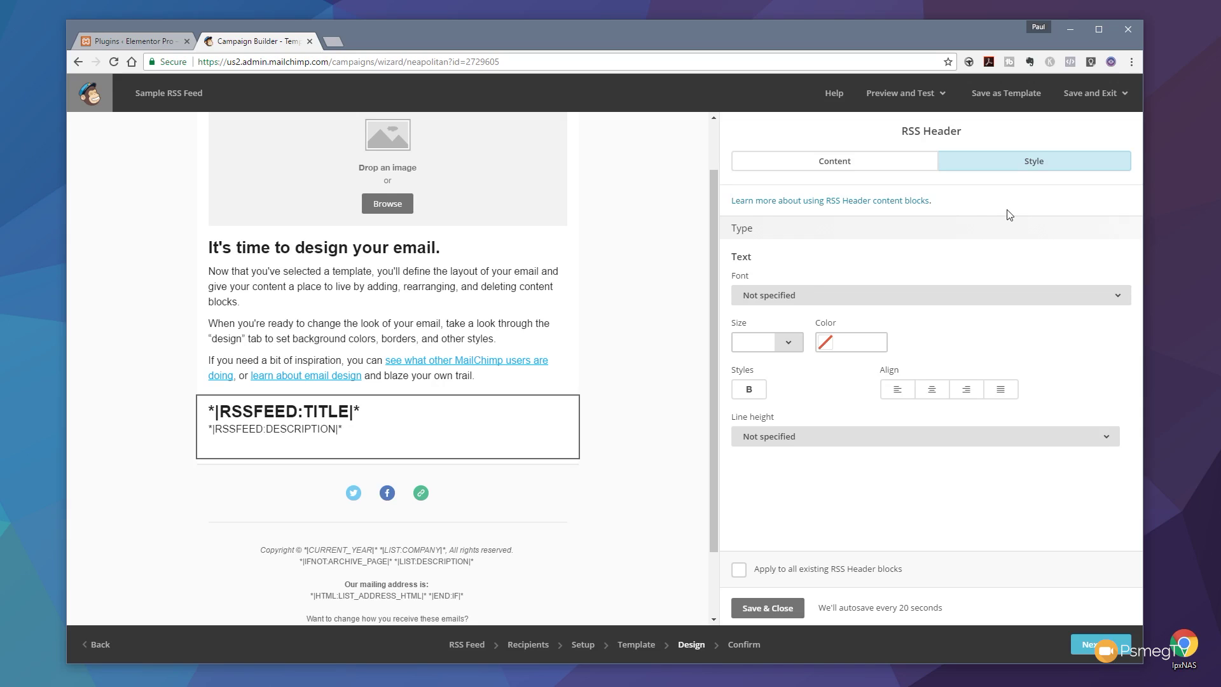
click(835, 166)
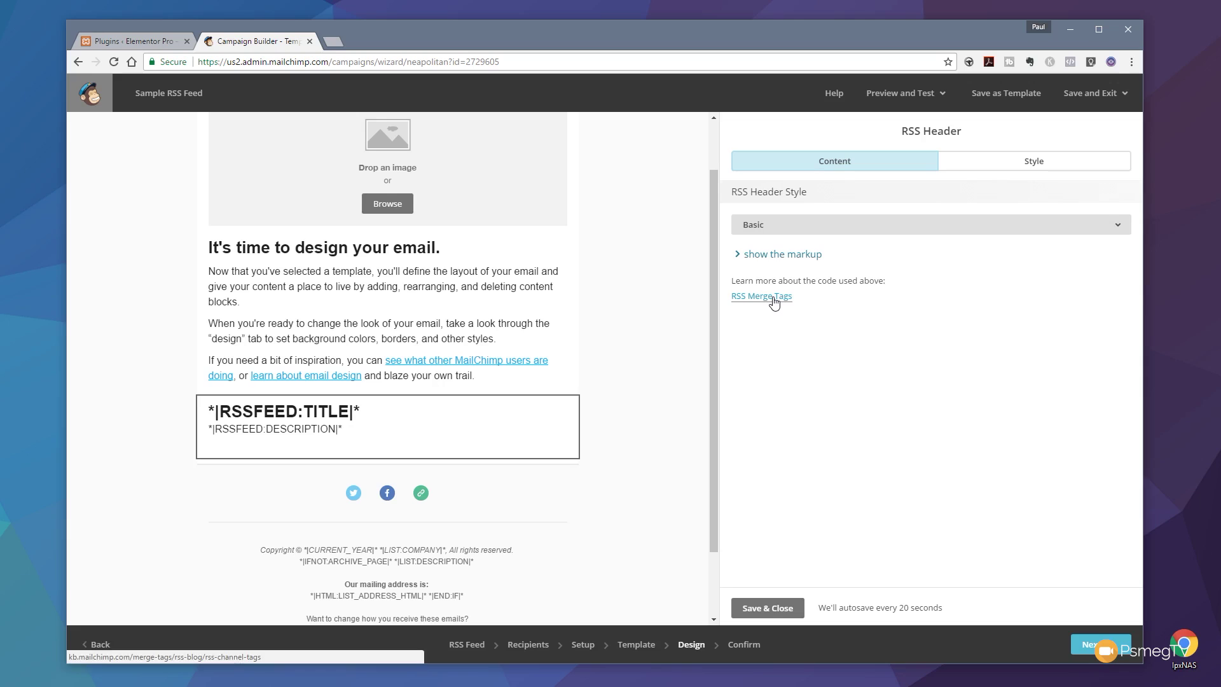
click(767, 255)
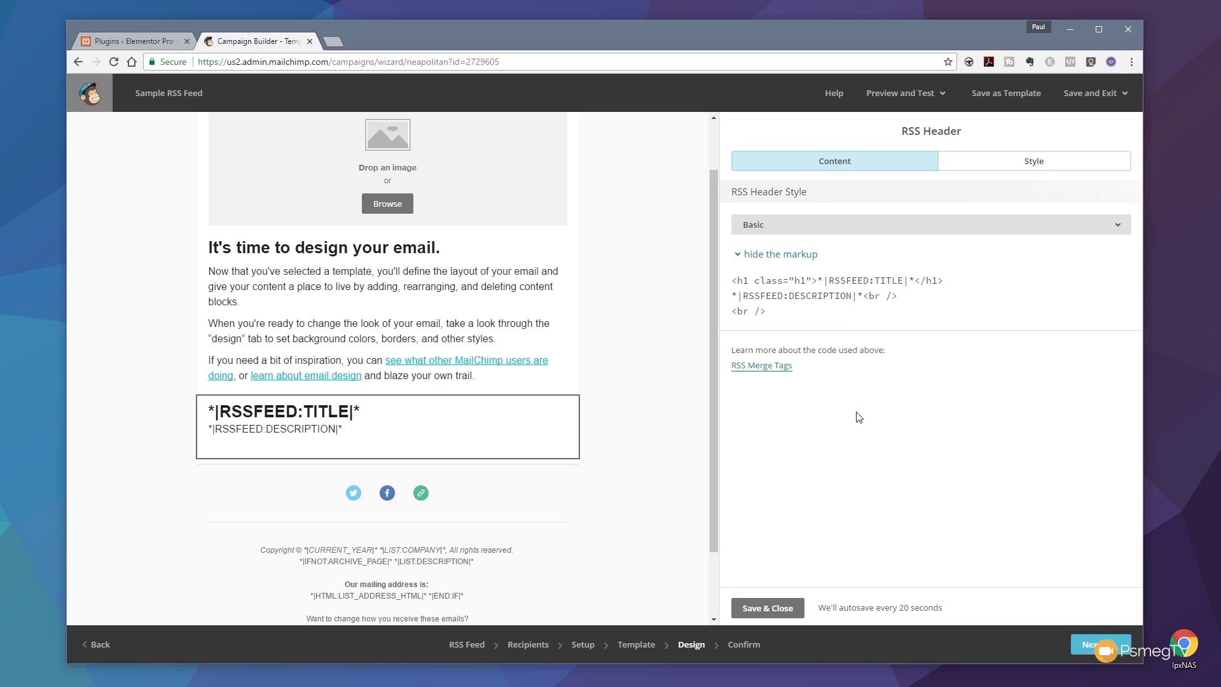
- Read through the RSS Merge Tags knowledge base article for the available channel and item tags, and return to the campaign design
click(771, 372)
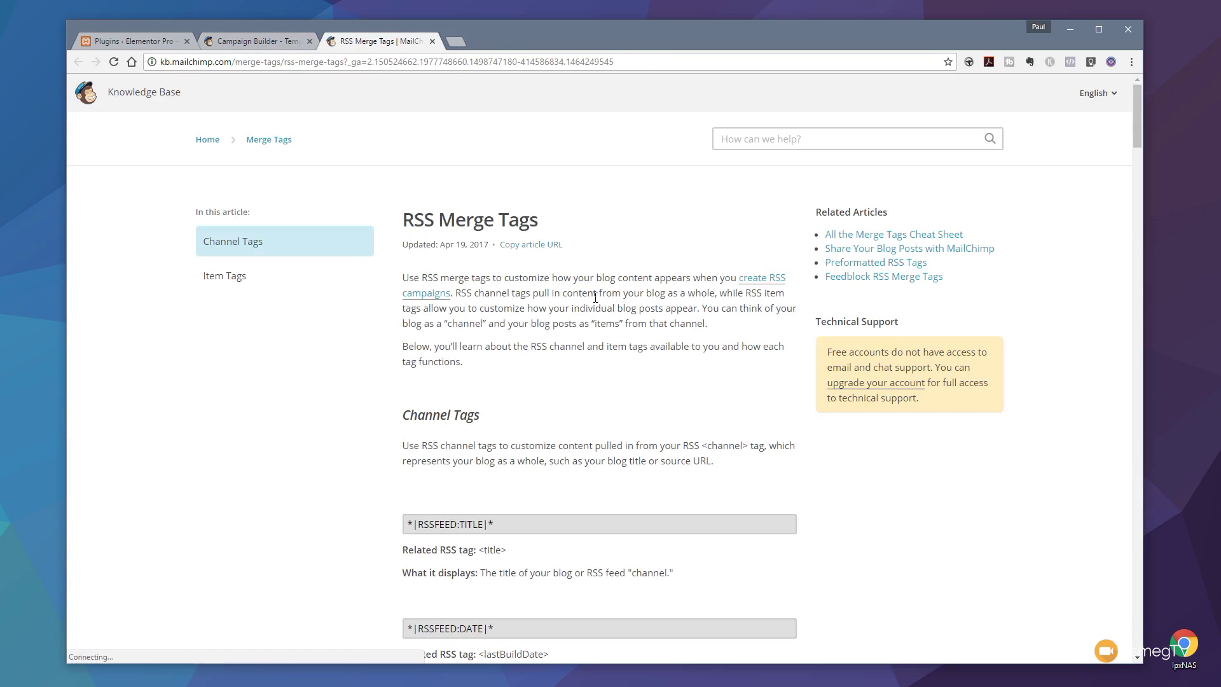
scroll(591, 290, down, 5)
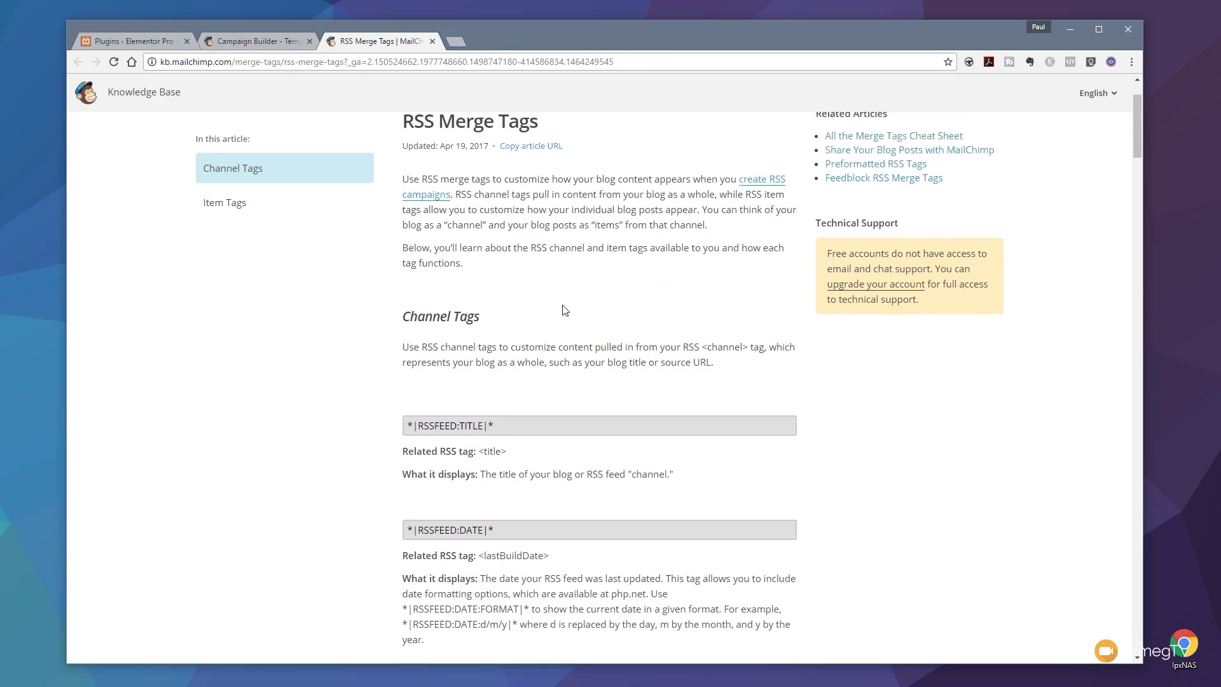
scroll(565, 310, down, 8)
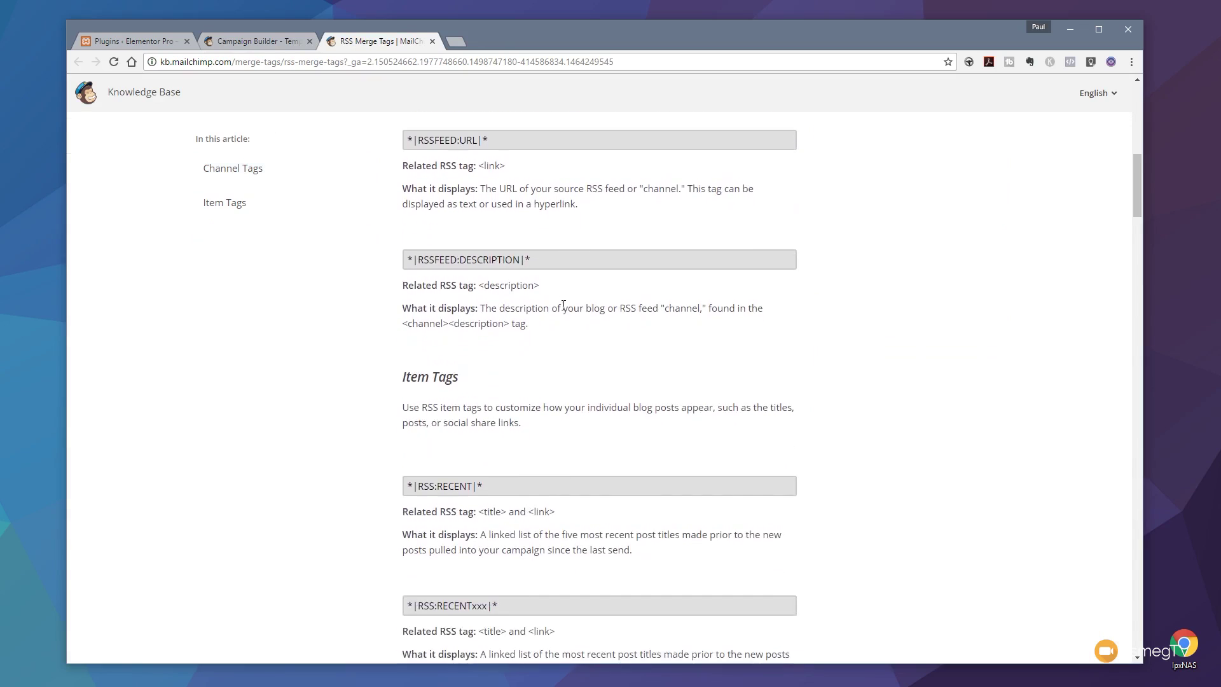
scroll(563, 305, down, 20)
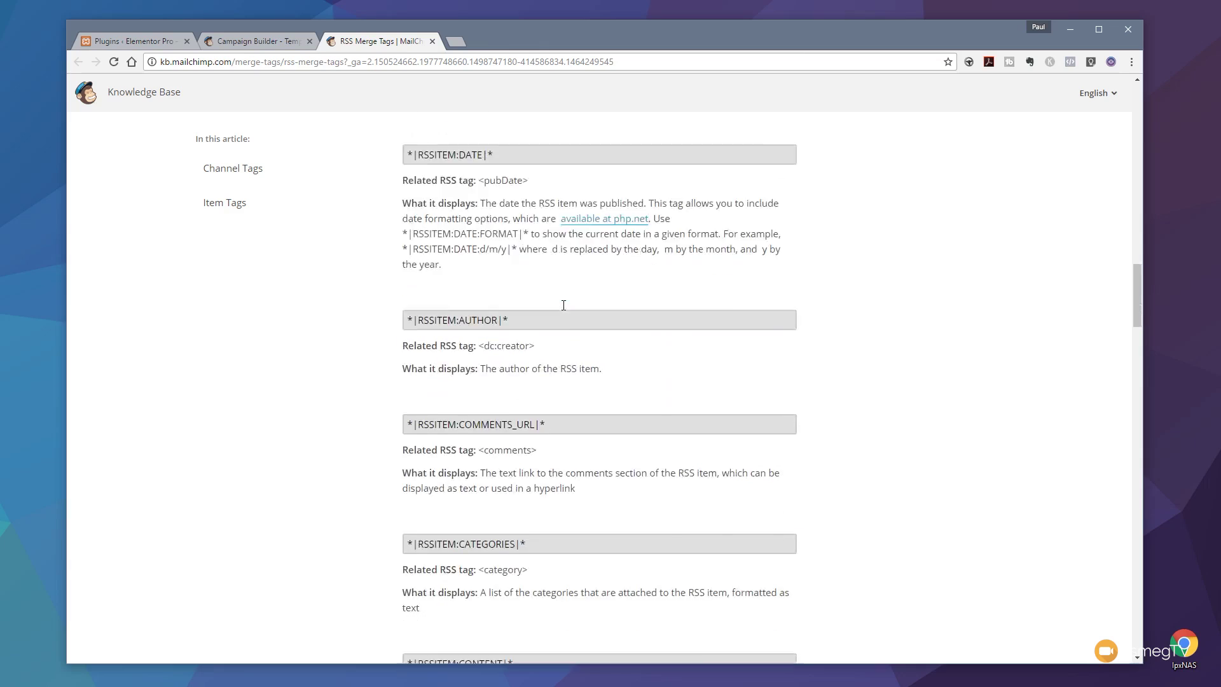
scroll(564, 305, down, 14)
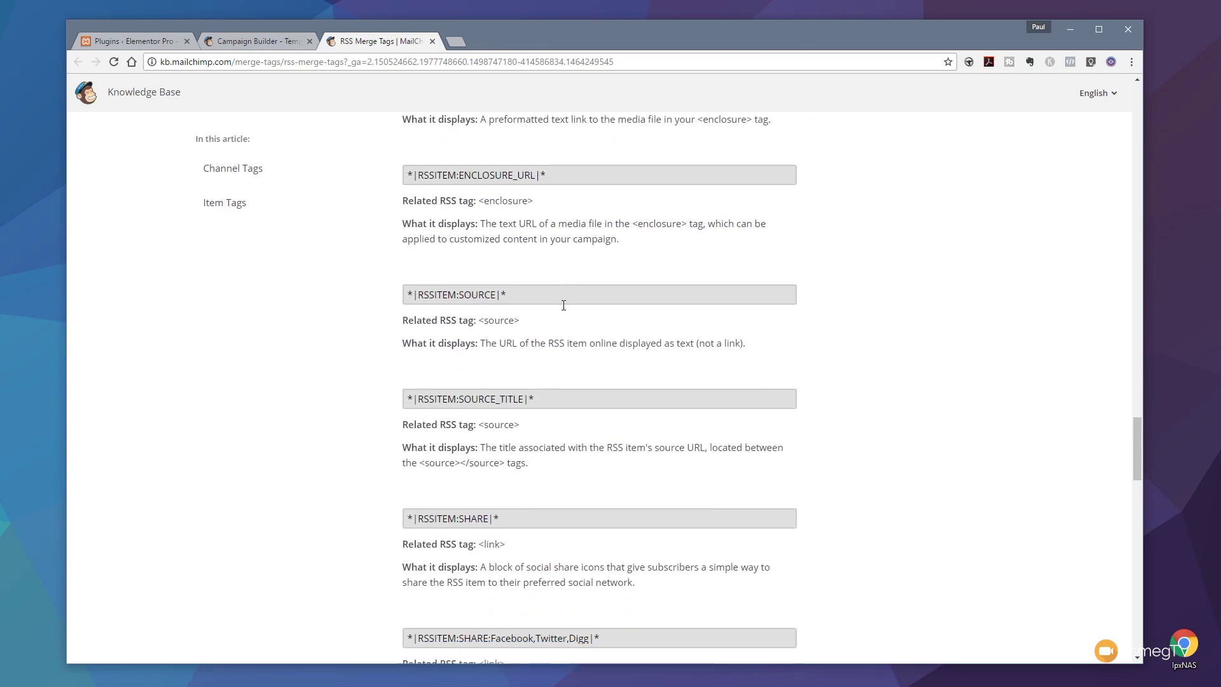
scroll(563, 306, down, 7)
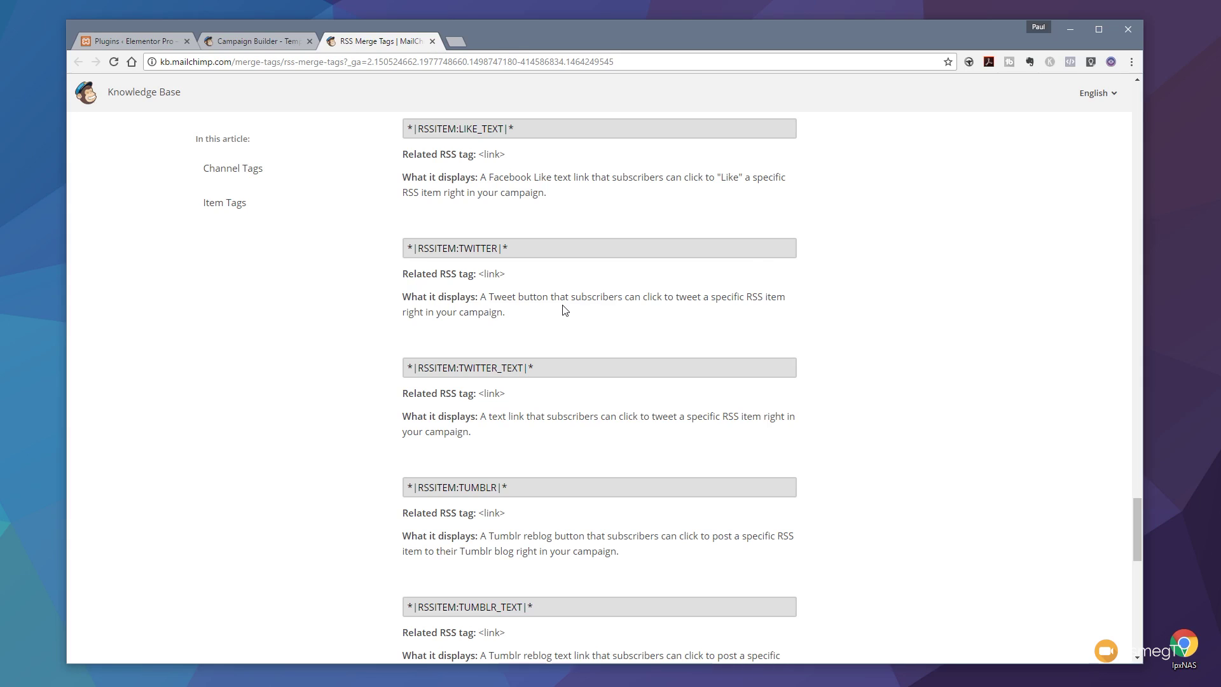
click(432, 40)
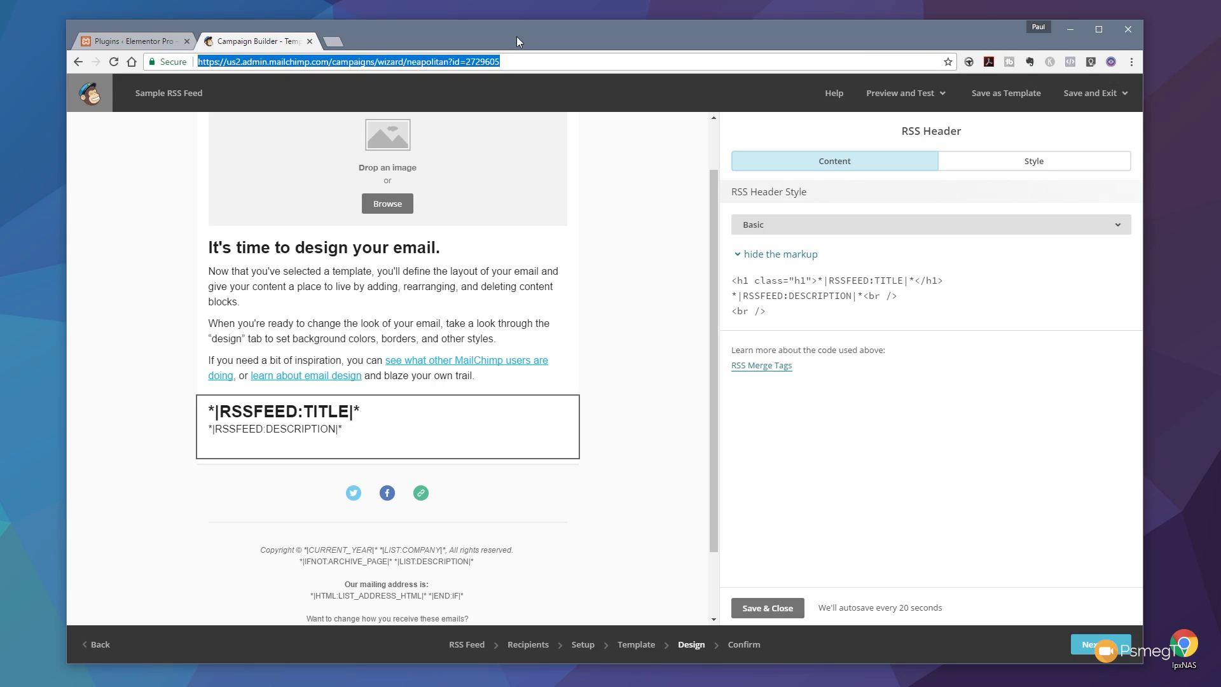
click(516, 36)
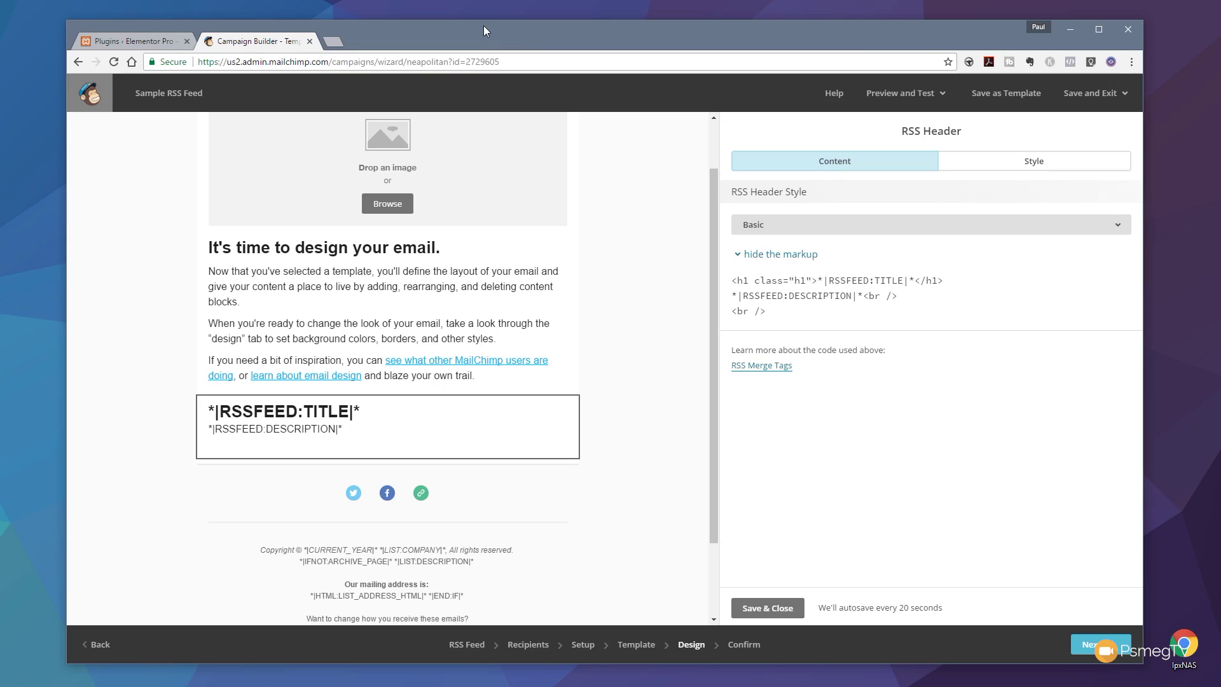
- Set the RSS Header style to Custom and show its content as HTML source
drag(782, 313, 732, 286)
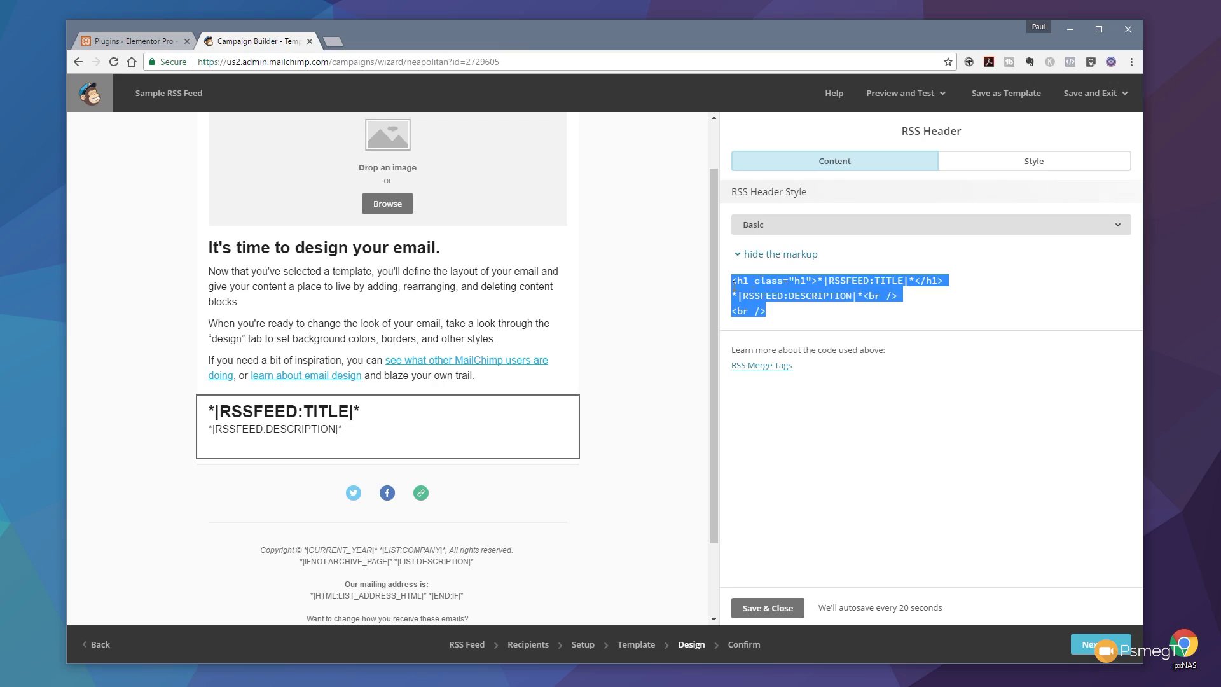
click(782, 312)
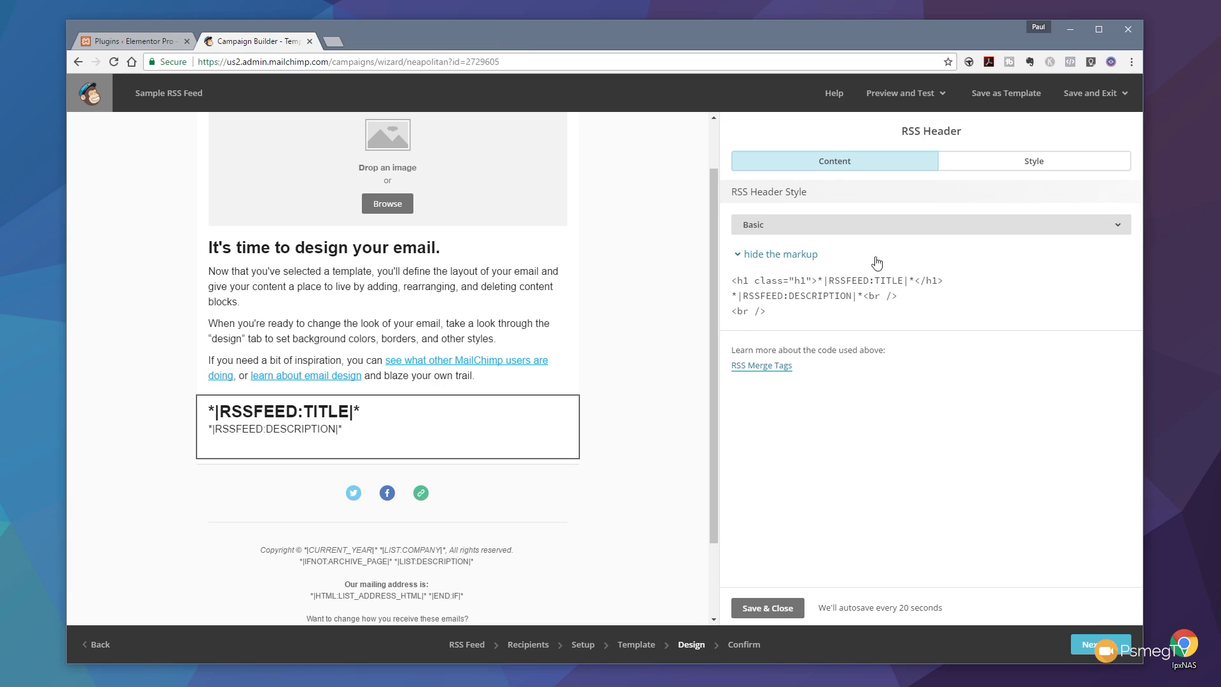
click(873, 234)
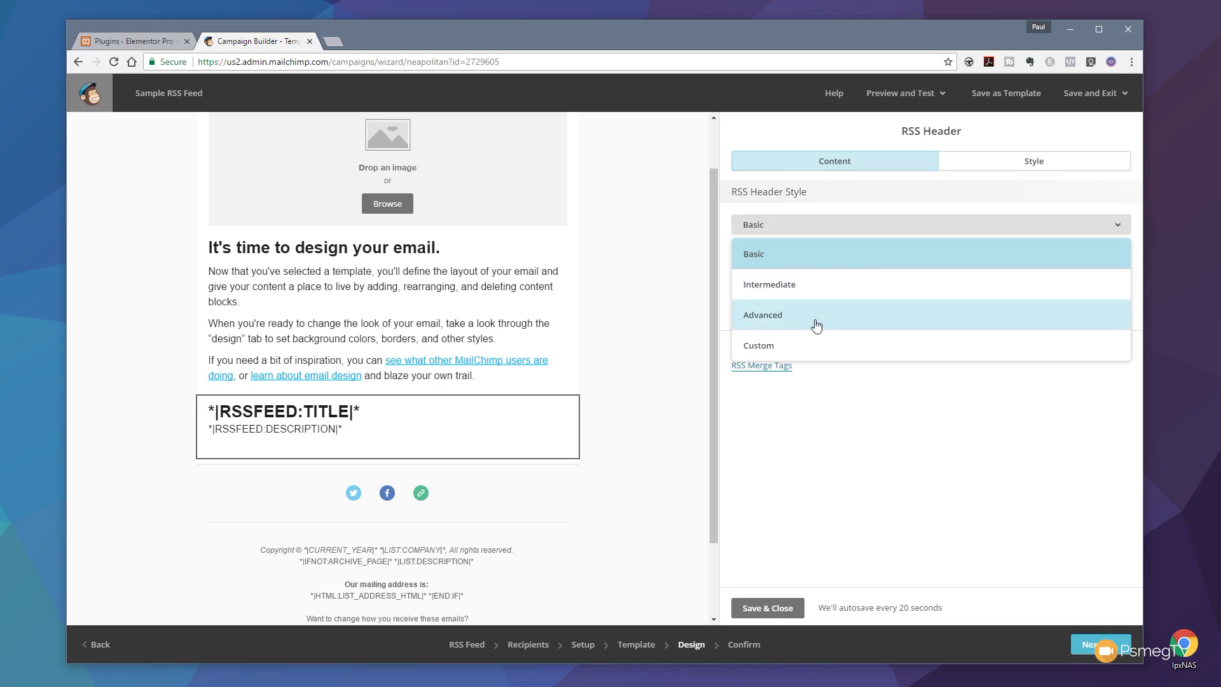
click(801, 345)
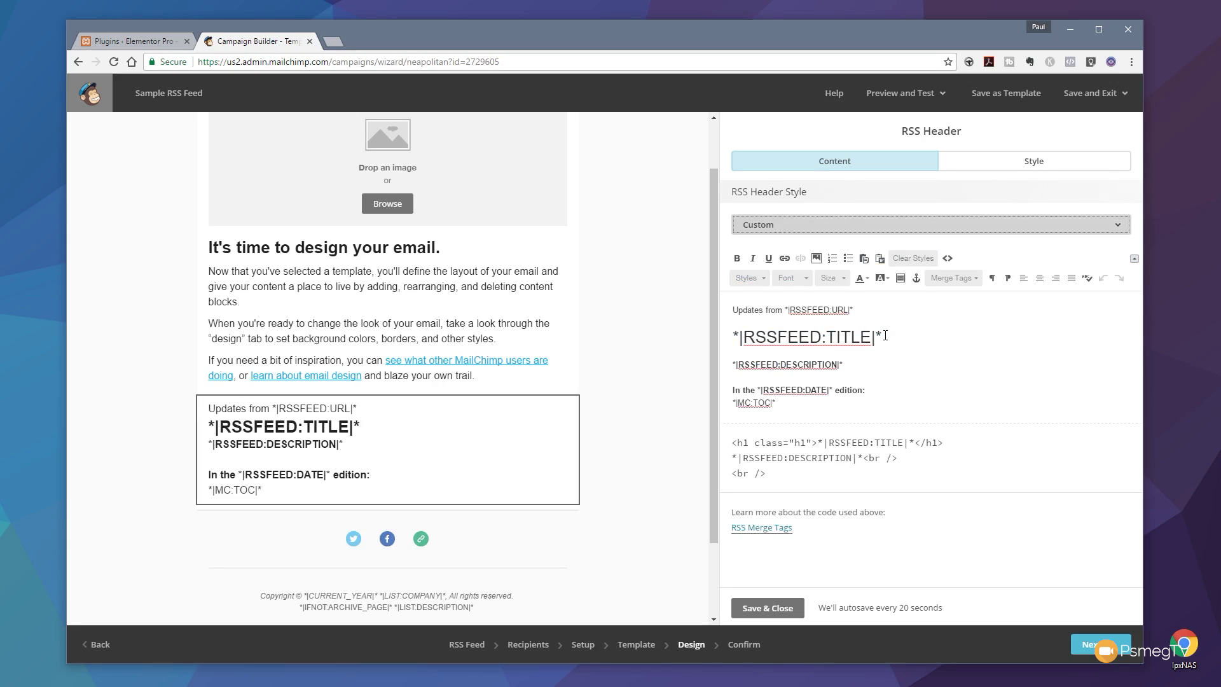
click(946, 258)
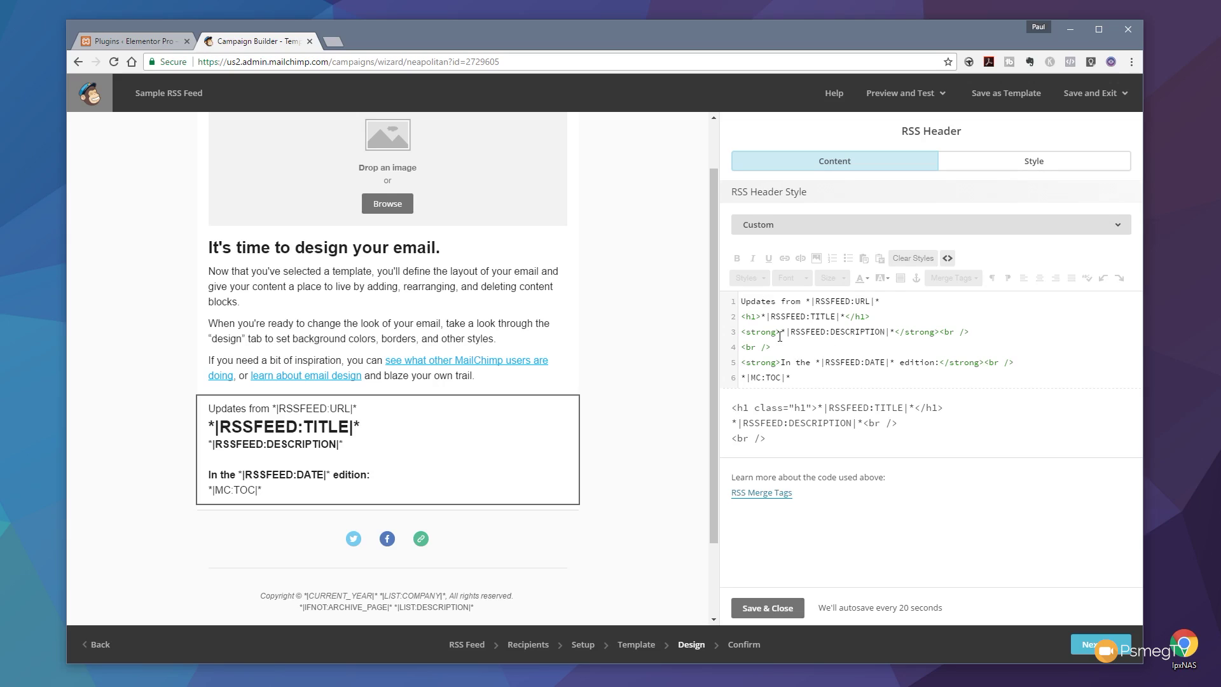
- Insert *|RSSITEM:IMAGE|* linked to *|RSSITEM:URL|* with target _blank and two line breaks below the feed title, and leave the source view
drag(781, 332, 895, 333)
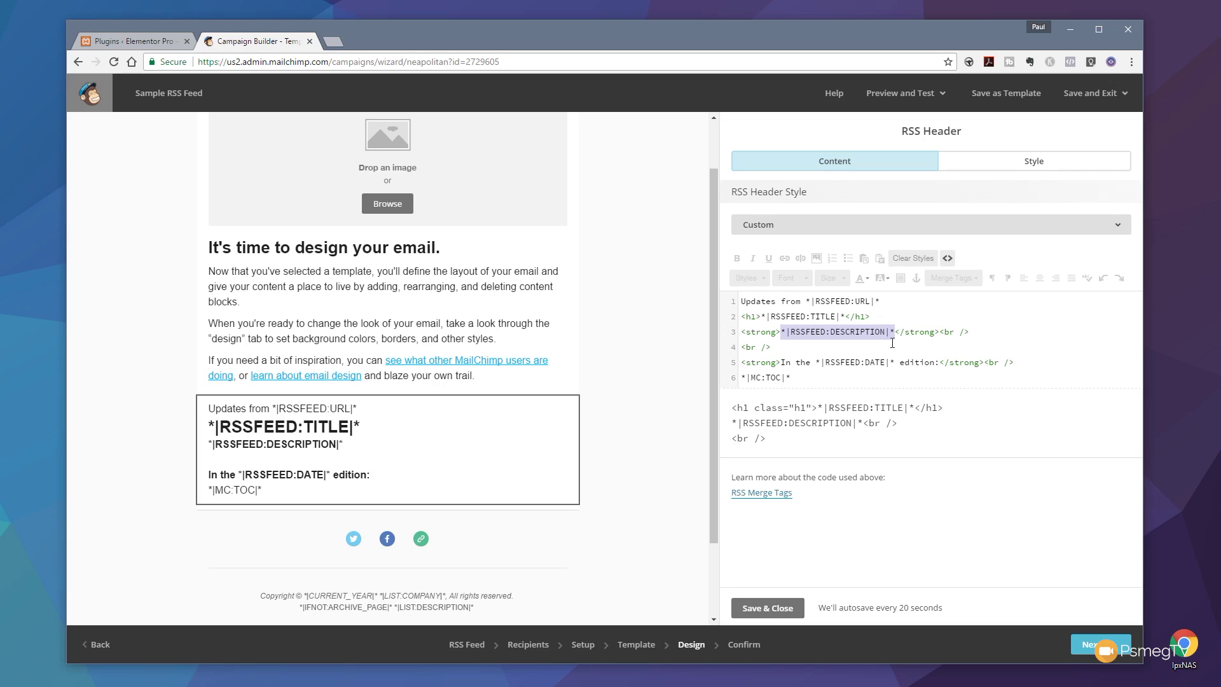
click(789, 348)
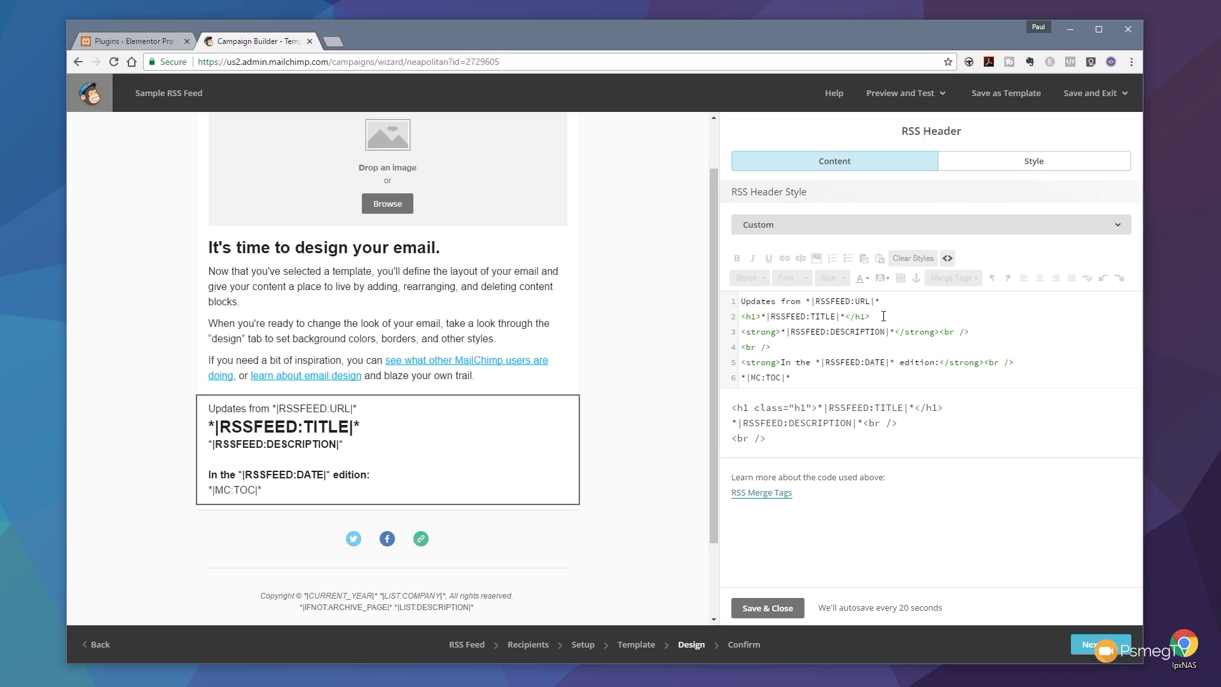
key(Return)
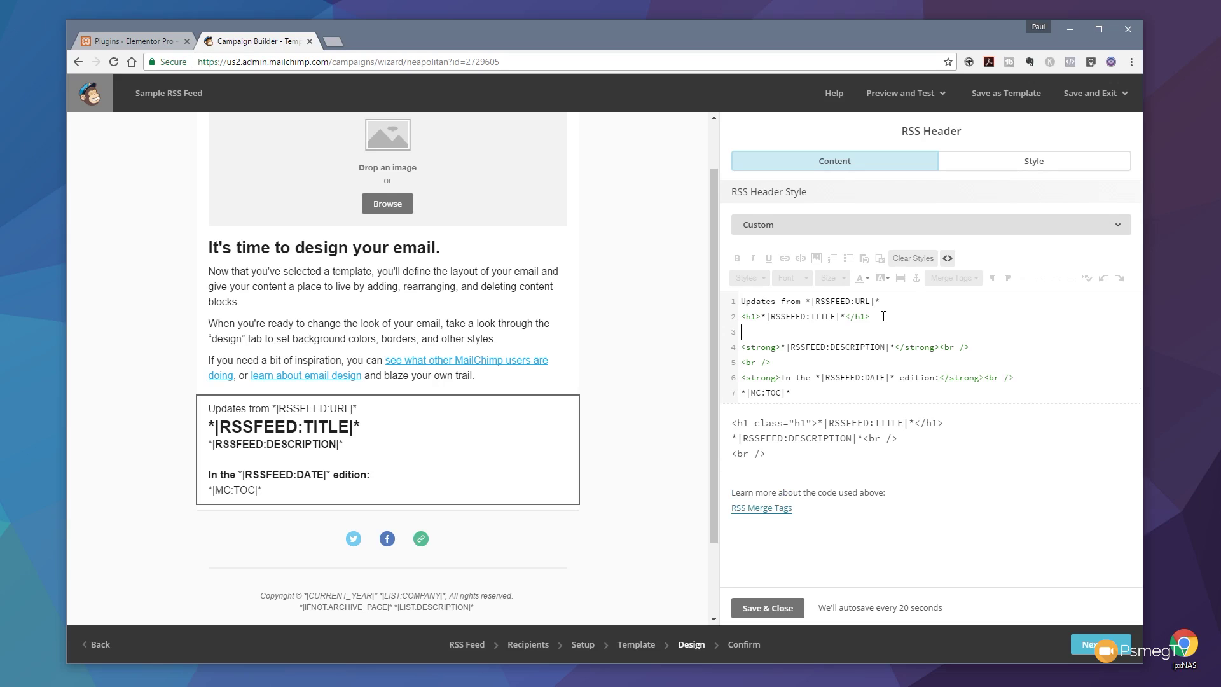
text(<a href="*|RSSITEM:URL|*" target="_blank">*|RSSITEM:IMAGE|*</a><br /> <br />)
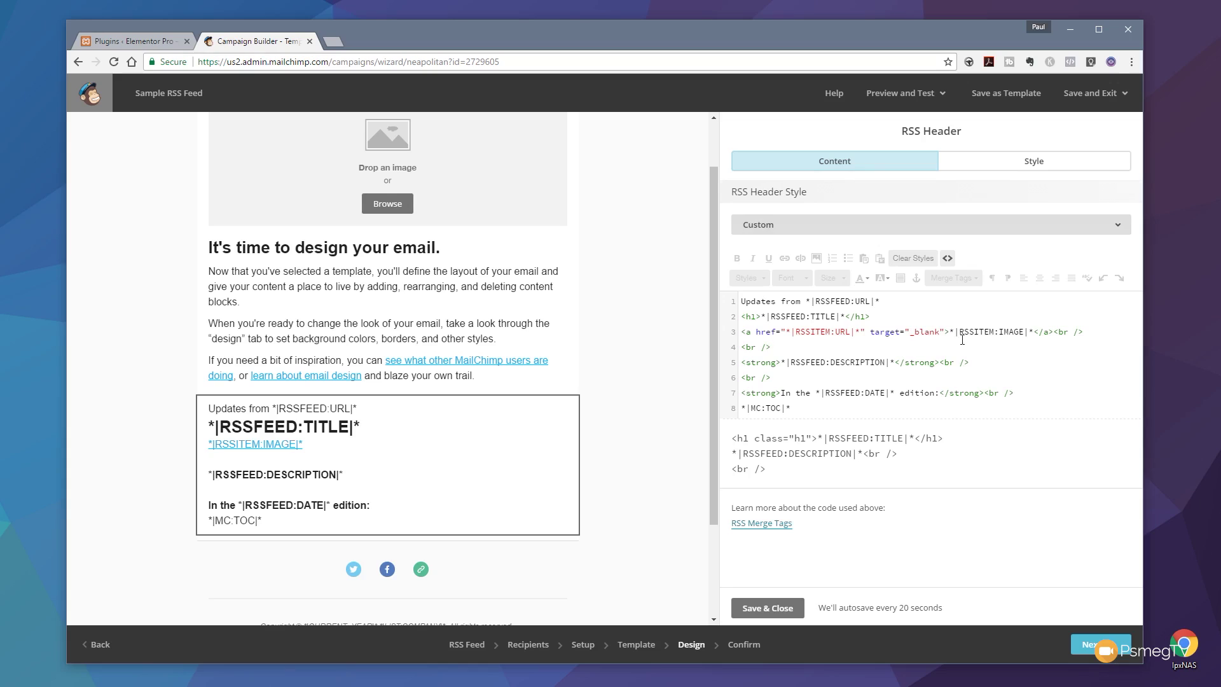
drag(950, 331, 1035, 330)
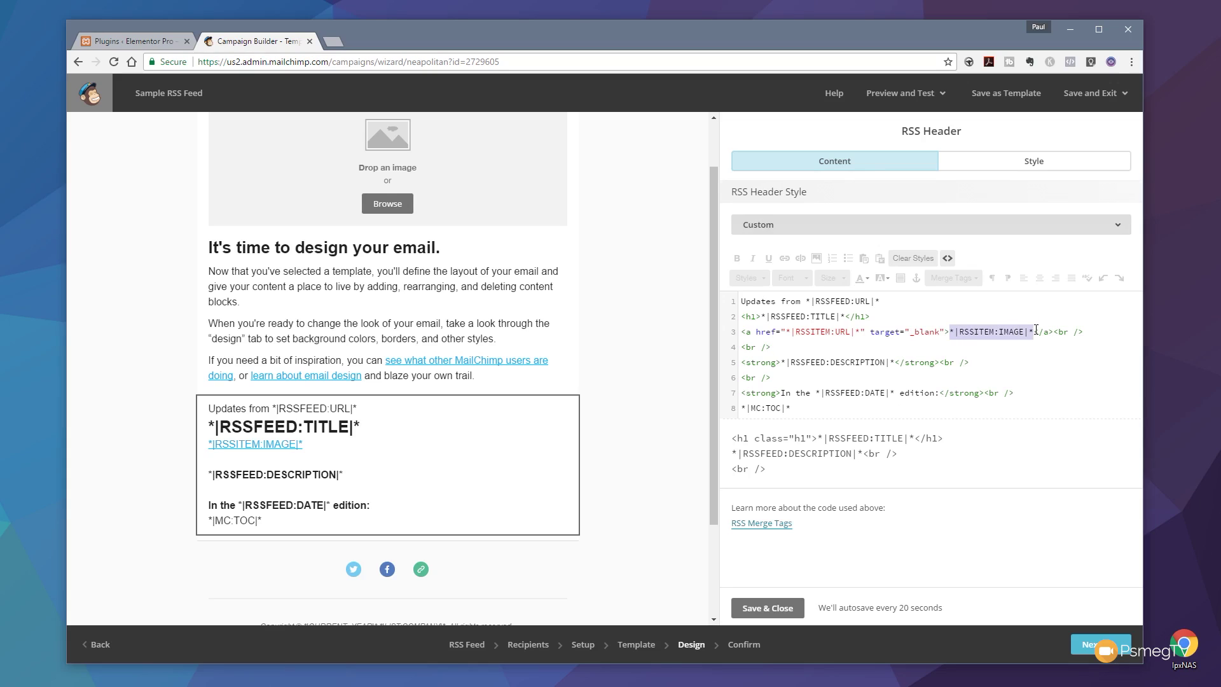
click(793, 349)
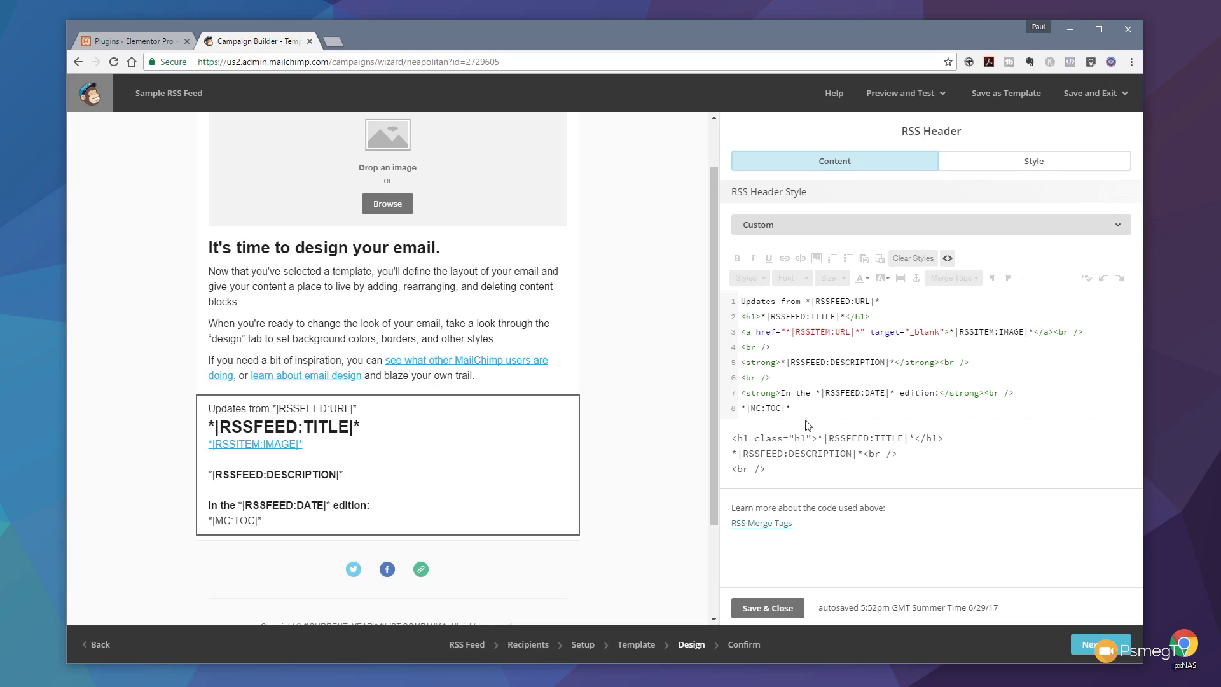
click(948, 258)
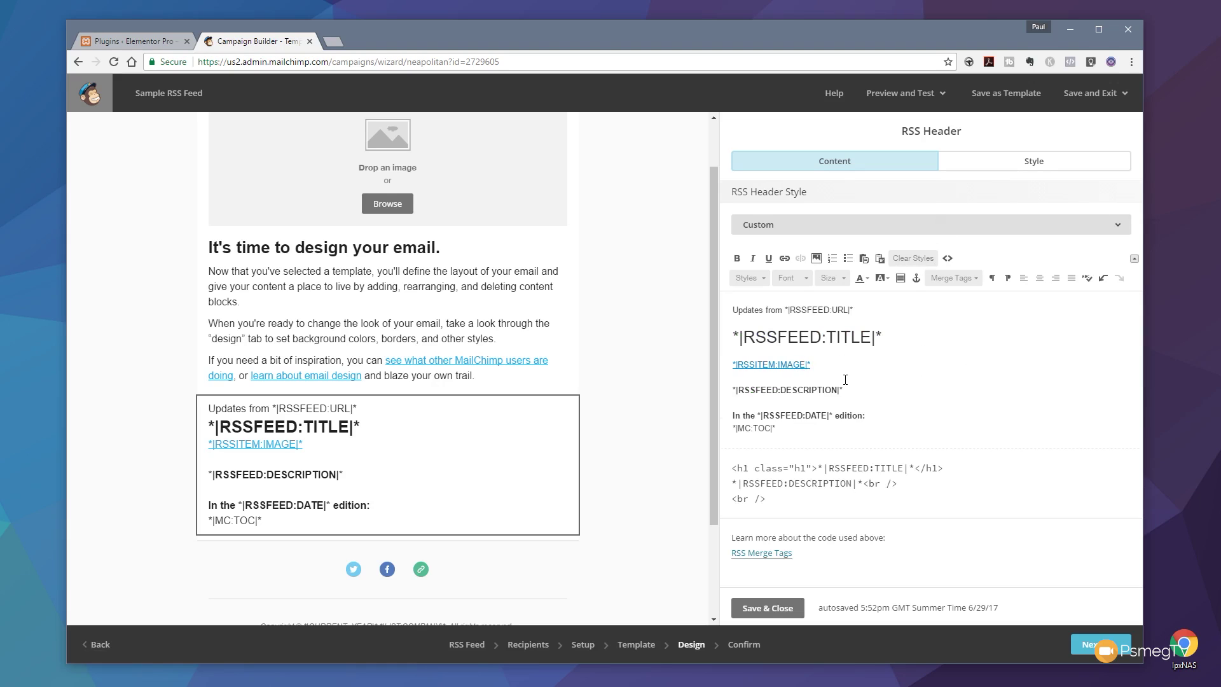
- Try the Basic, Intermediate and Advanced RSS Header styles and return to the Custom style
click(913, 224)
click(793, 257)
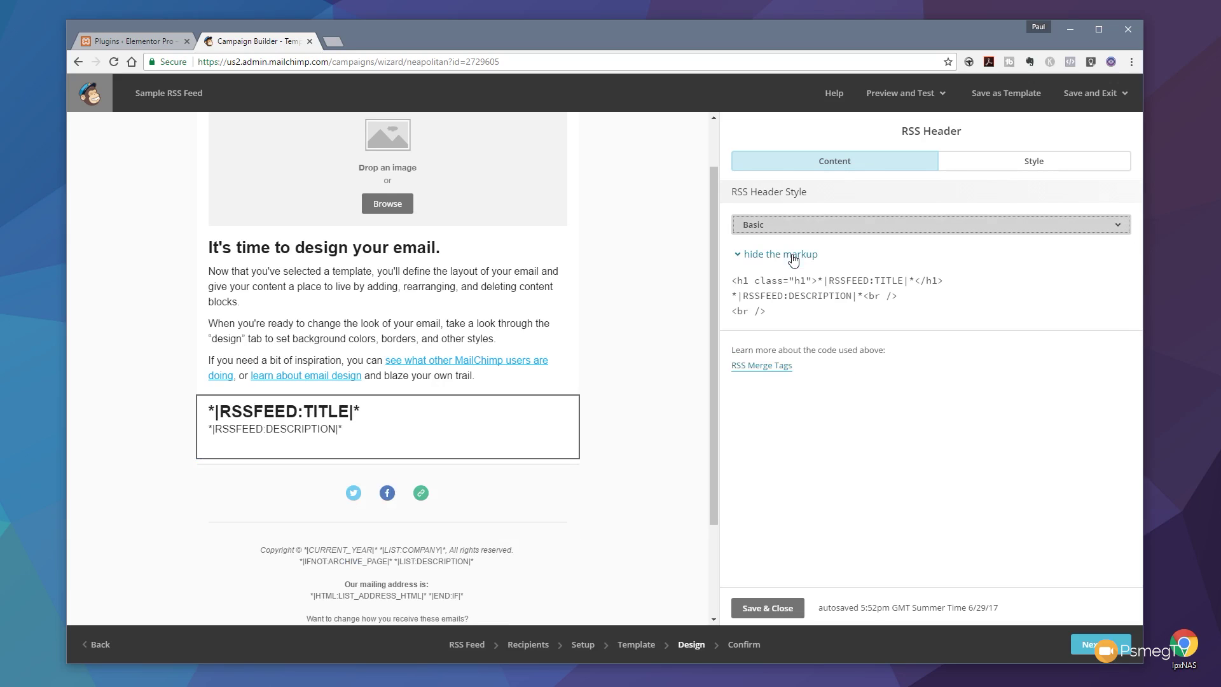
click(882, 233)
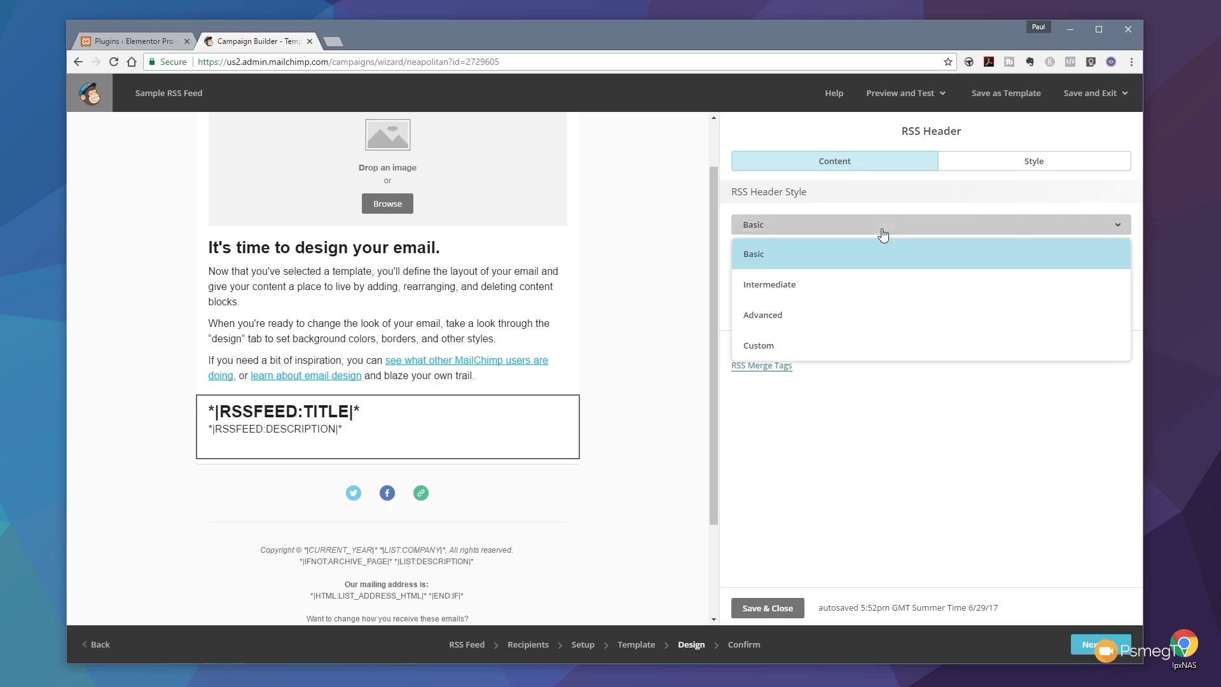
click(853, 287)
click(875, 238)
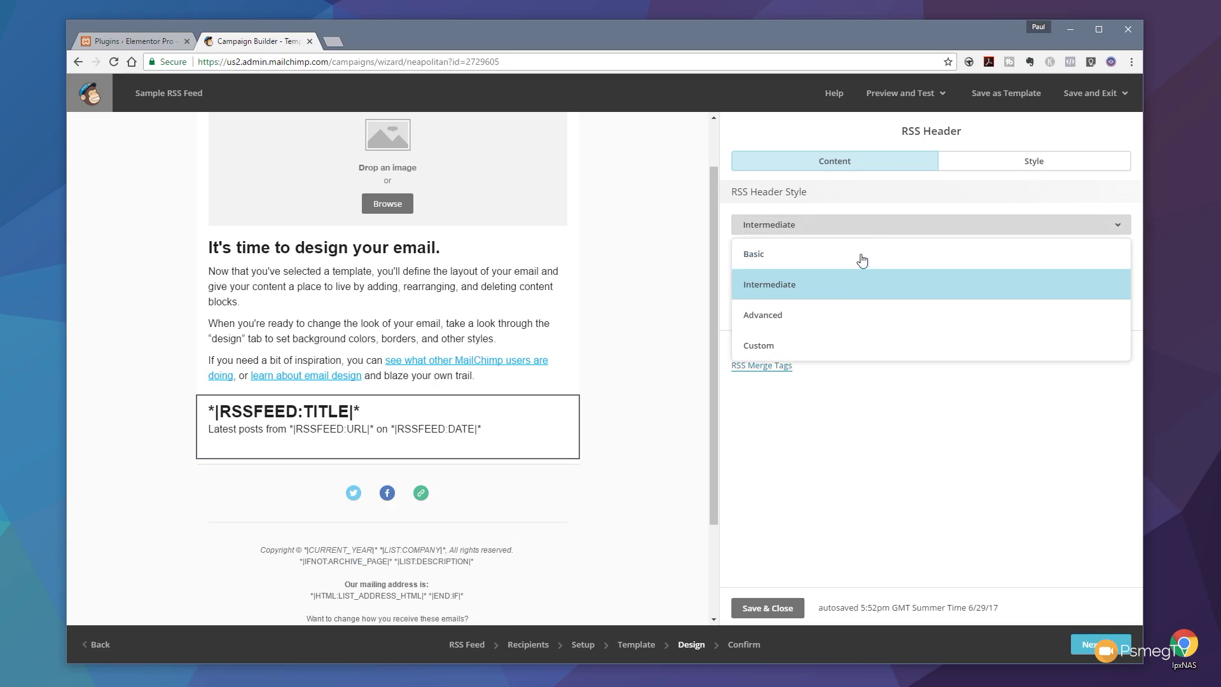
click(834, 318)
click(874, 239)
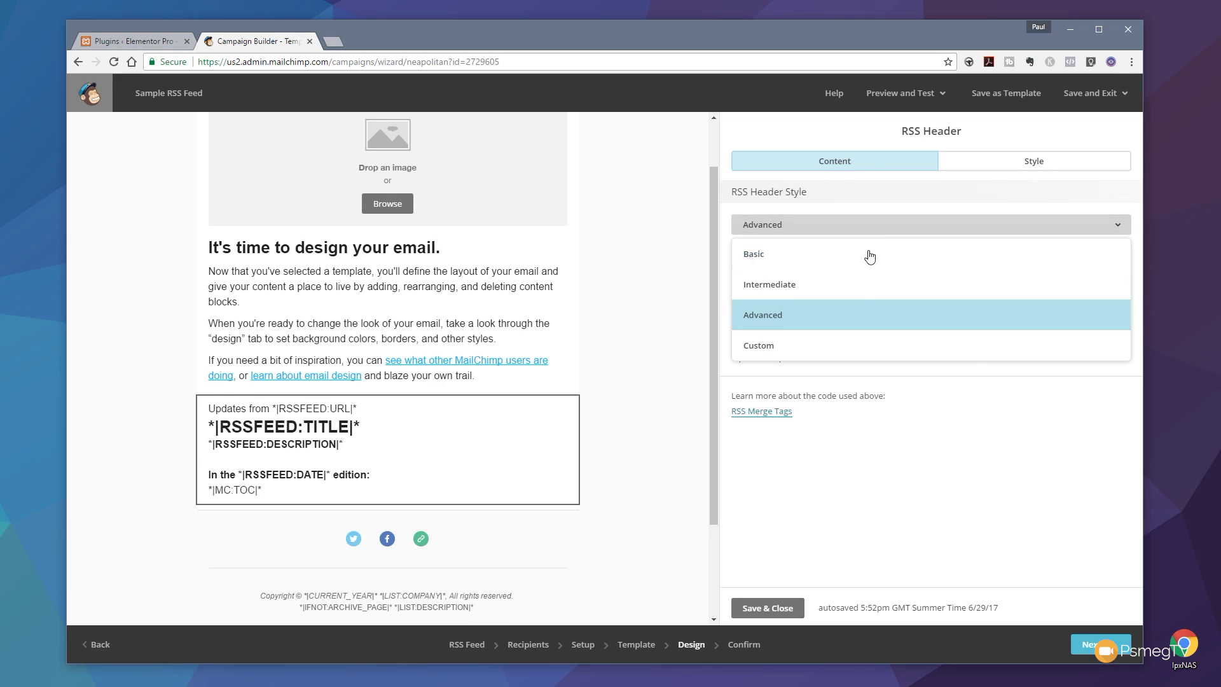
click(826, 345)
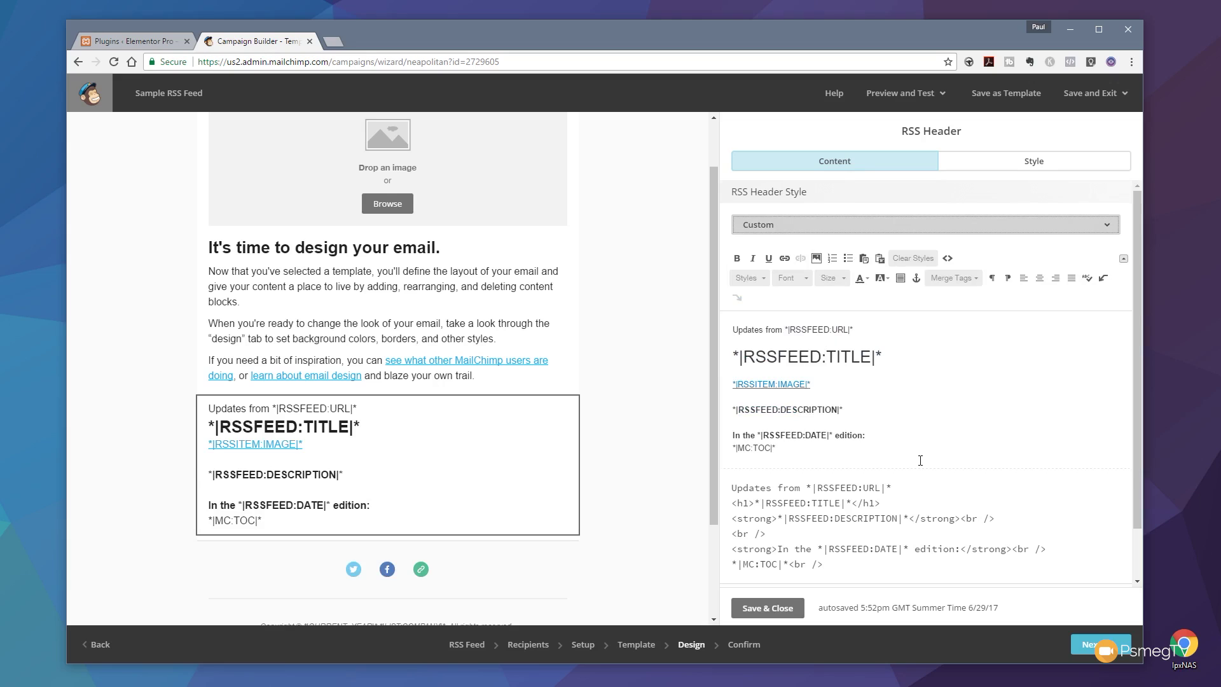
- Continue to the campaign's confirmation checklist, review it, and inspect the post's featured image in the email's desktop preview
click(1092, 645)
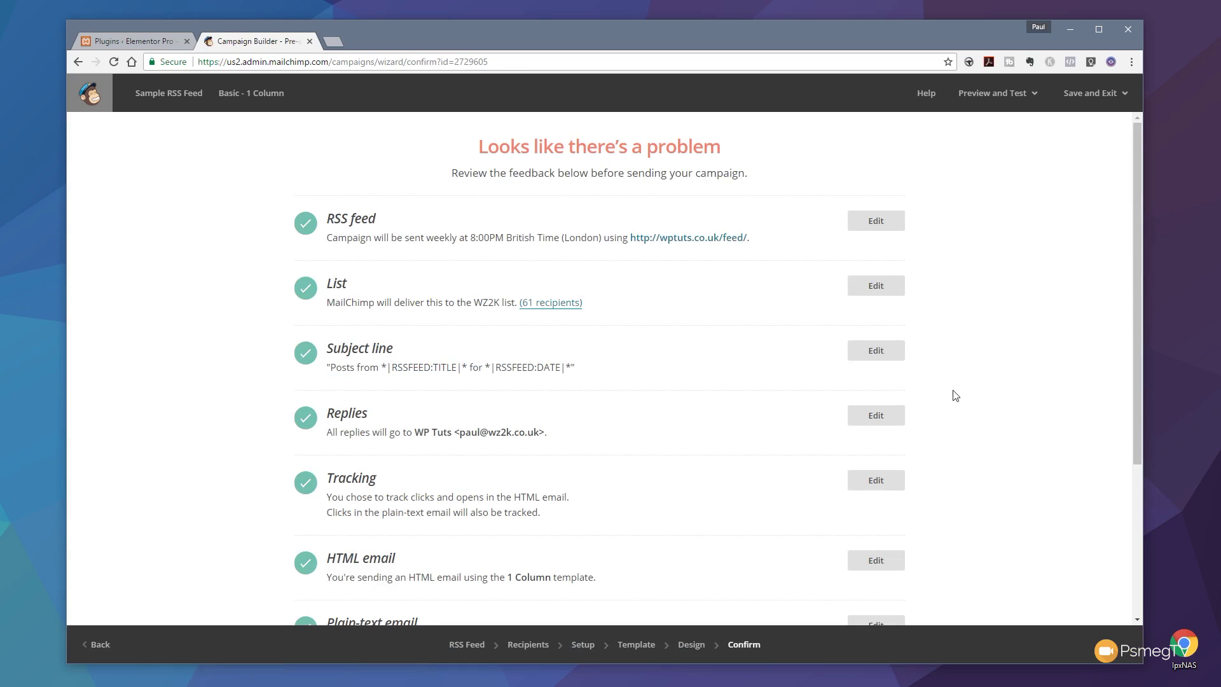
scroll(969, 282, down, 3)
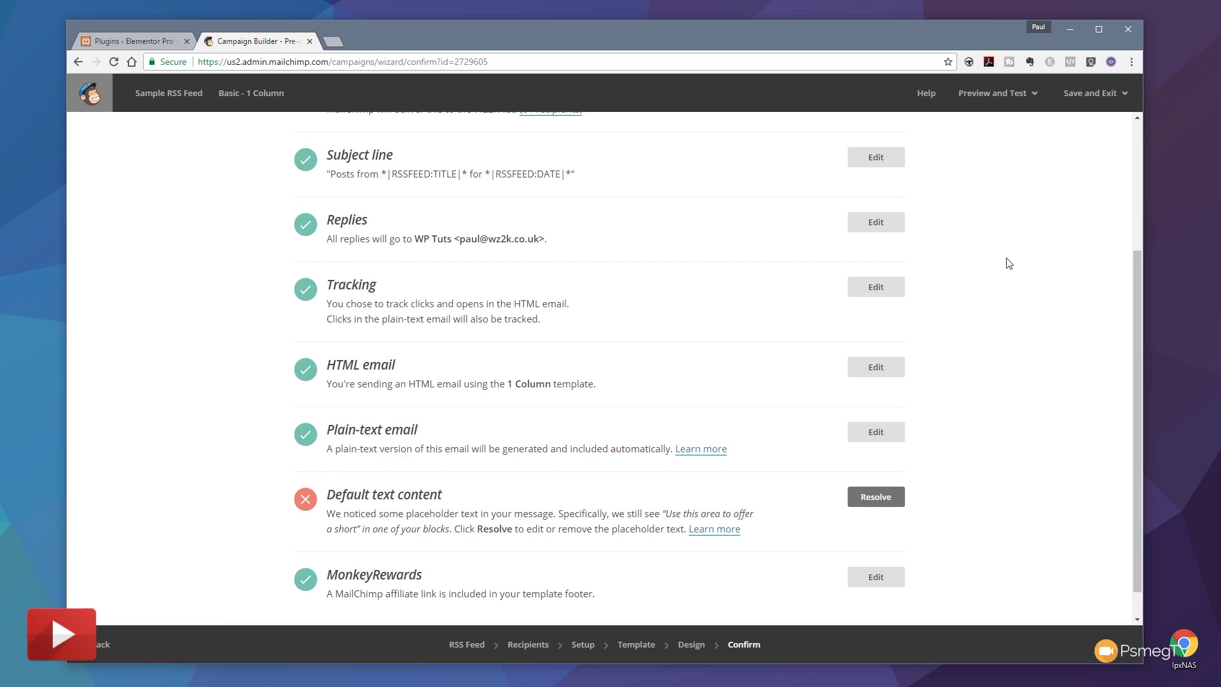
click(1034, 94)
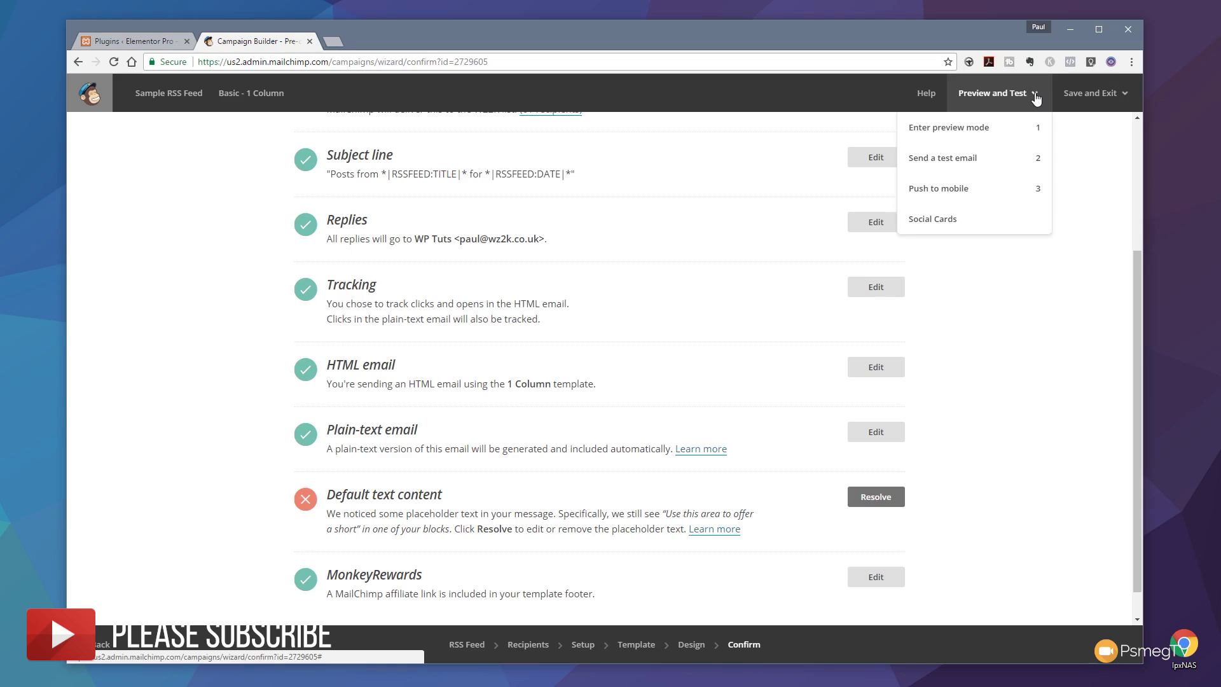
click(1000, 130)
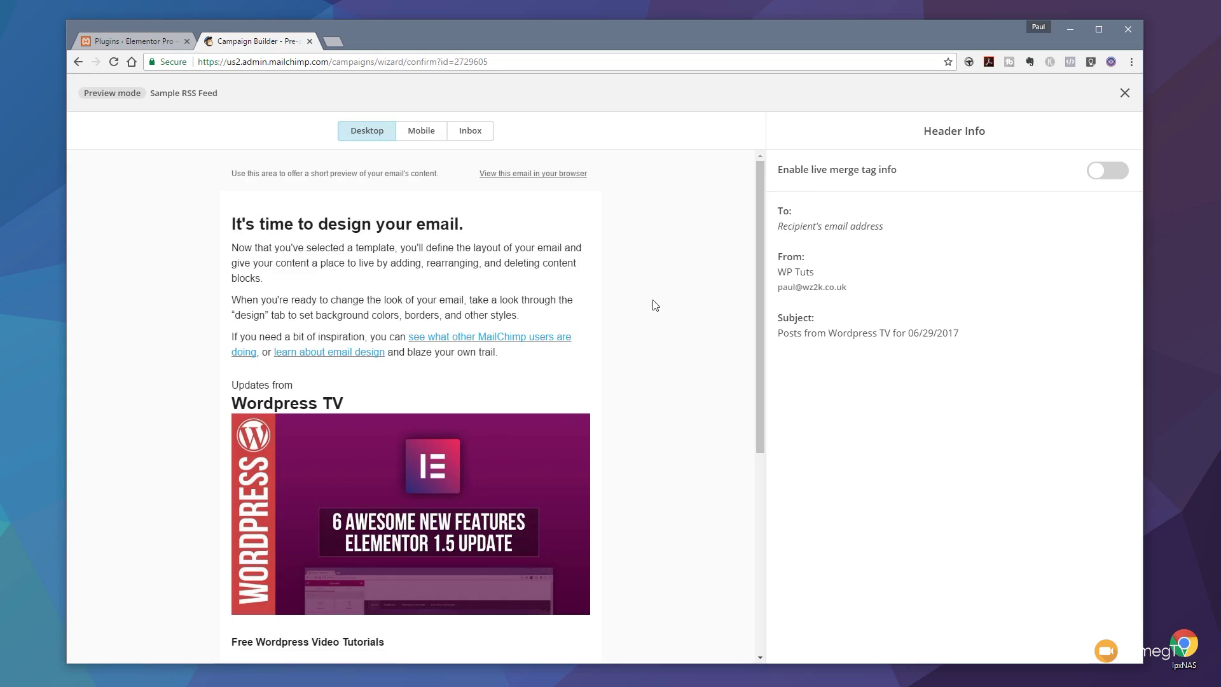
scroll(522, 366, down, 2)
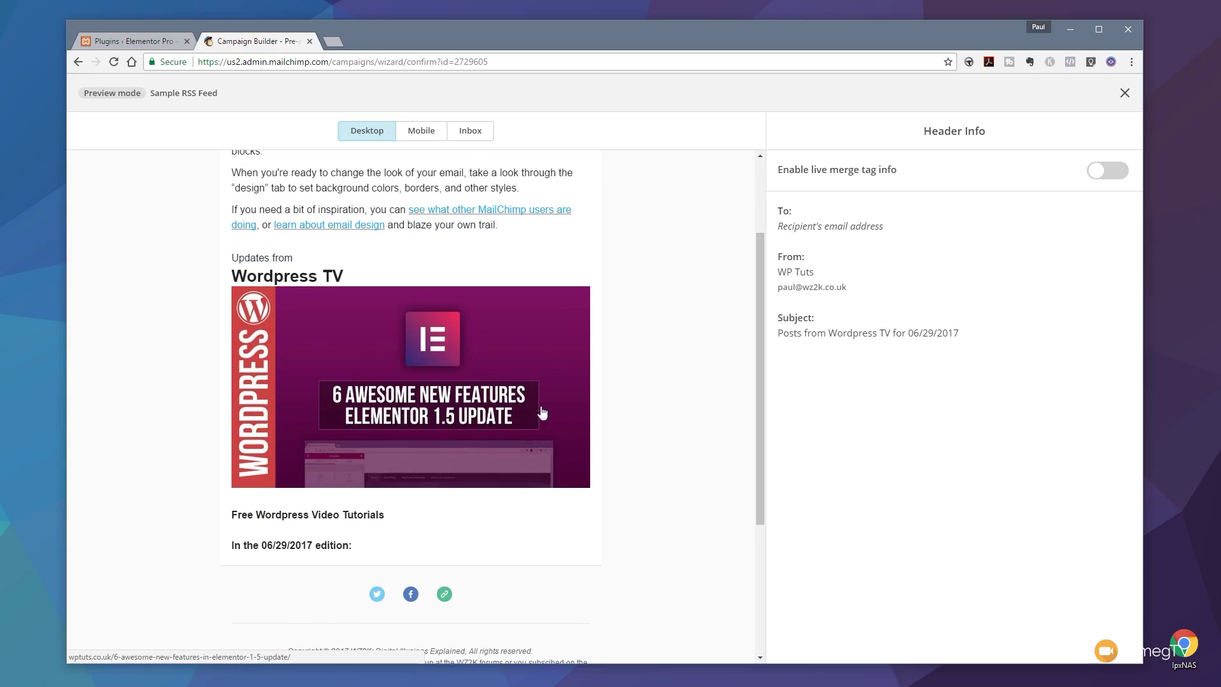
scroll(658, 339, up, 1)
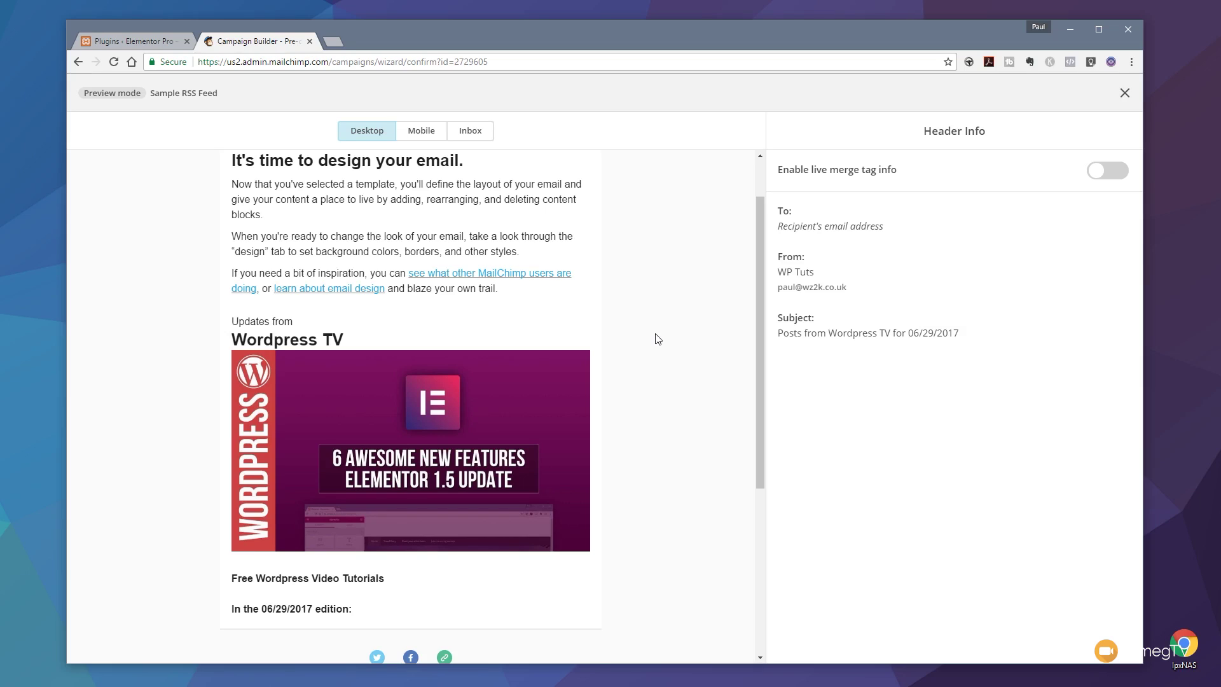
scroll(658, 339, down, 1)
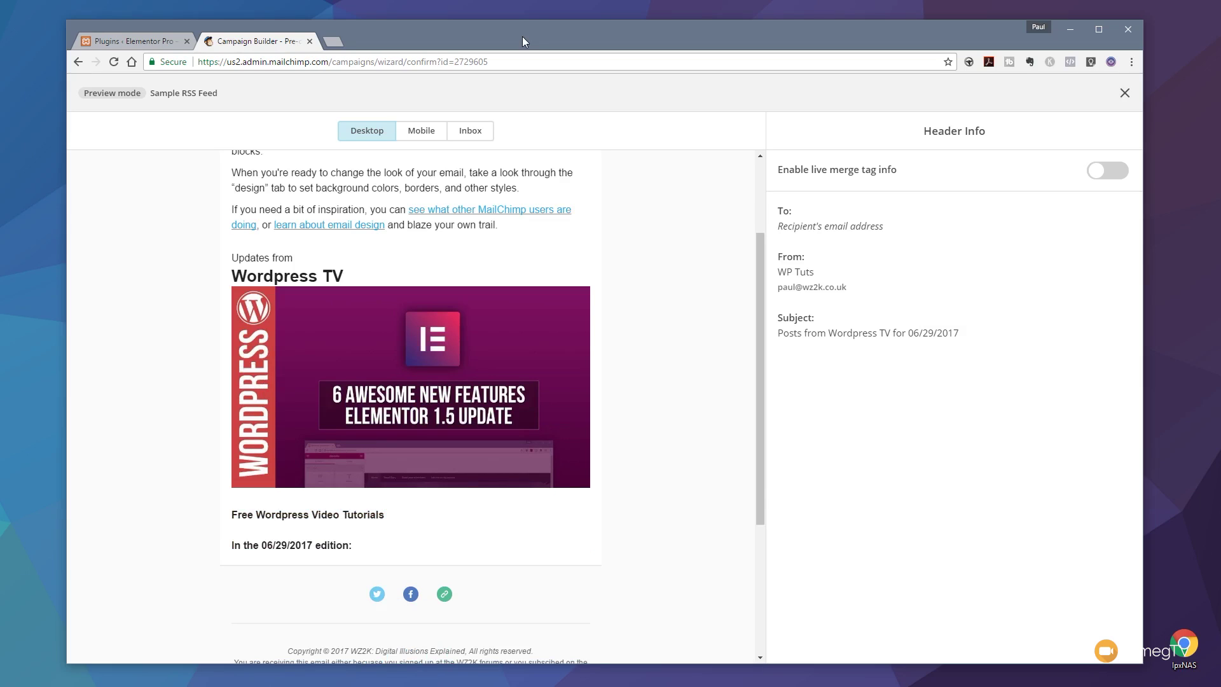